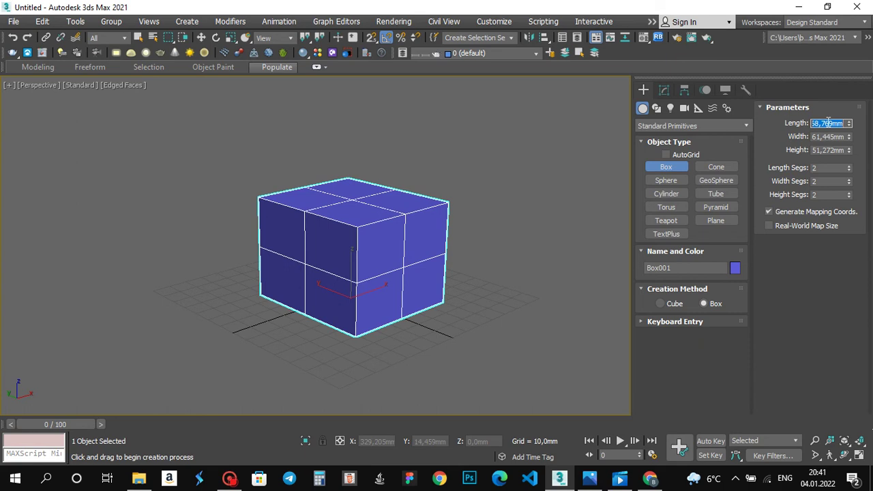
Step: Set the box's length to 150 mm
{"action": "type", "text": "0"}
{"action": "key", "text": "Return"}
{"action": "key", "text": "Tab"}
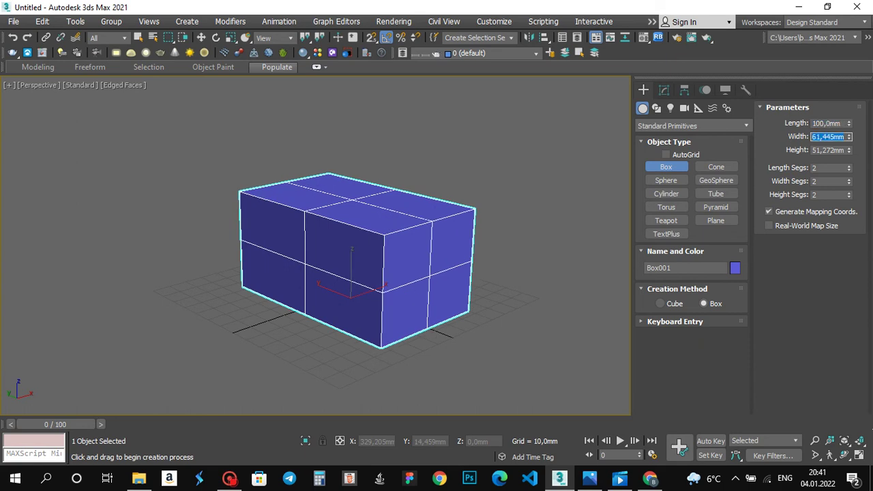
{"action": "key", "text": "shift+Tab"}
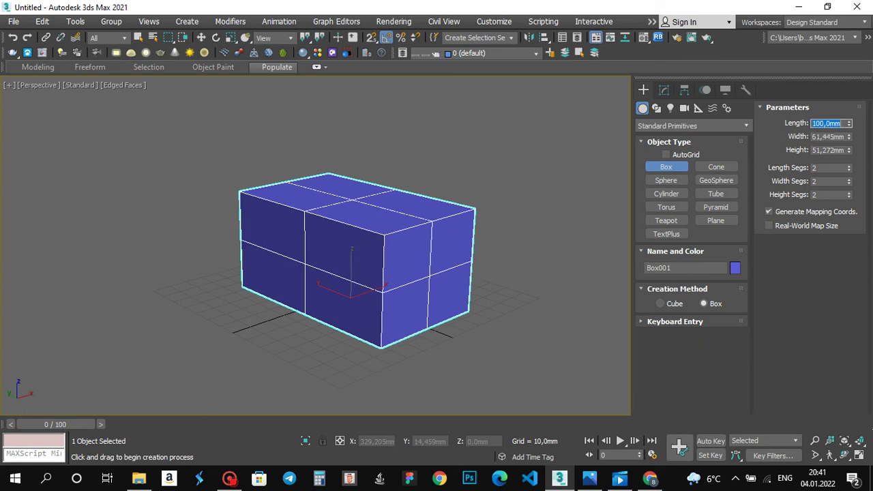
{"action": "key", "text": "Return"}
Step: Set the box's width and height to 150 mm each
{"action": "key", "text": "Tab"}
{"action": "type", "text": "1"}
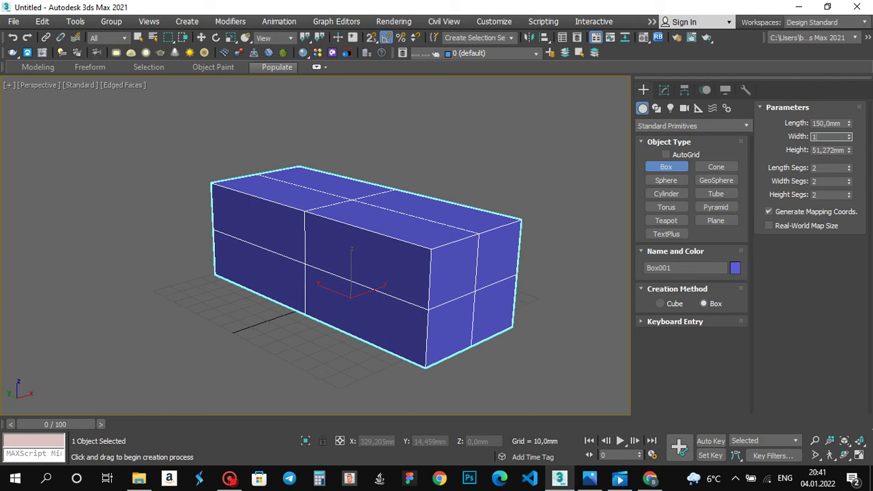
{"action": "type", "text": "50"}
{"action": "key", "text": "Return"}
{"action": "key", "text": "Tab"}
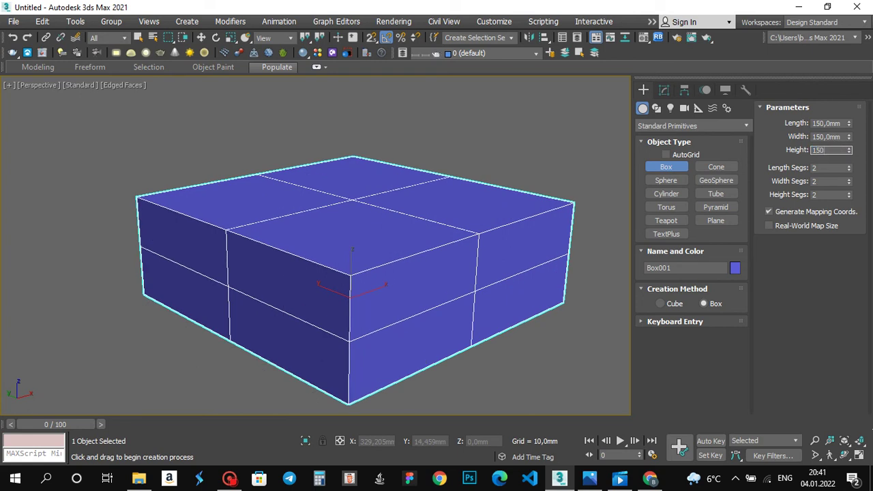
{"action": "type", "text": "150"}
{"action": "key", "text": "Return"}
{"action": "scroll", "coordinate": [543, 166], "scroll_direction": "down", "scroll_amount": 10}
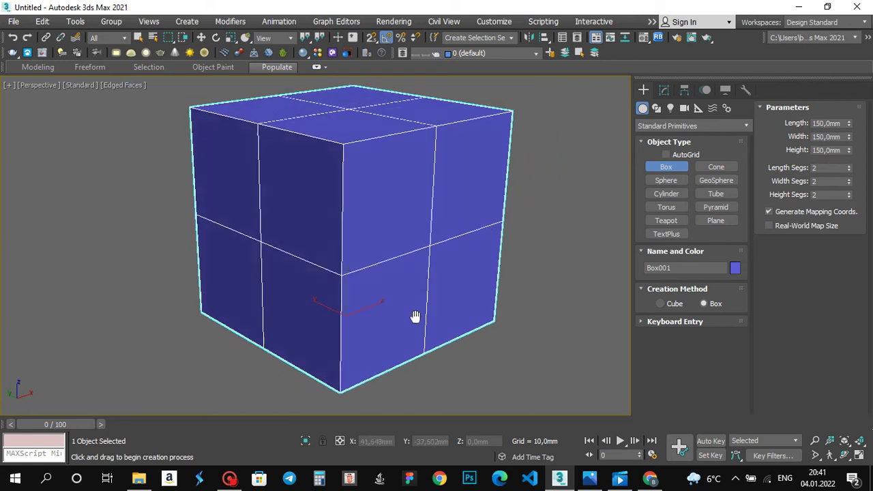
Step: Convert the box to an Editable Poly
{"action": "key", "text": "r"}
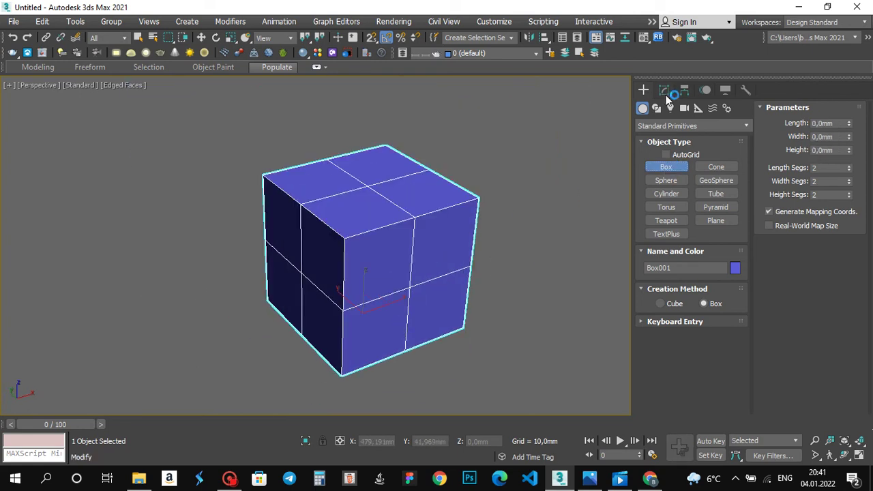
{"action": "left_click", "coordinate": [663, 89]}
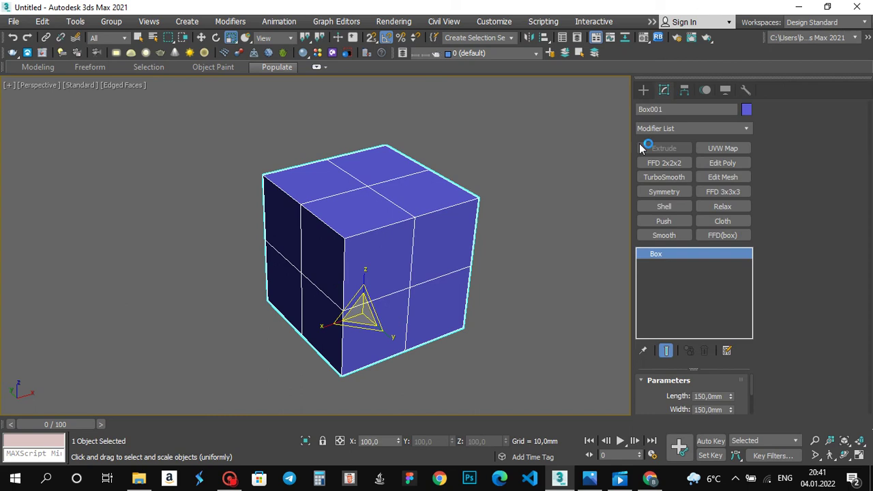
{"action": "left_click", "coordinate": [544, 240]}
{"action": "left_click", "coordinate": [399, 244]}
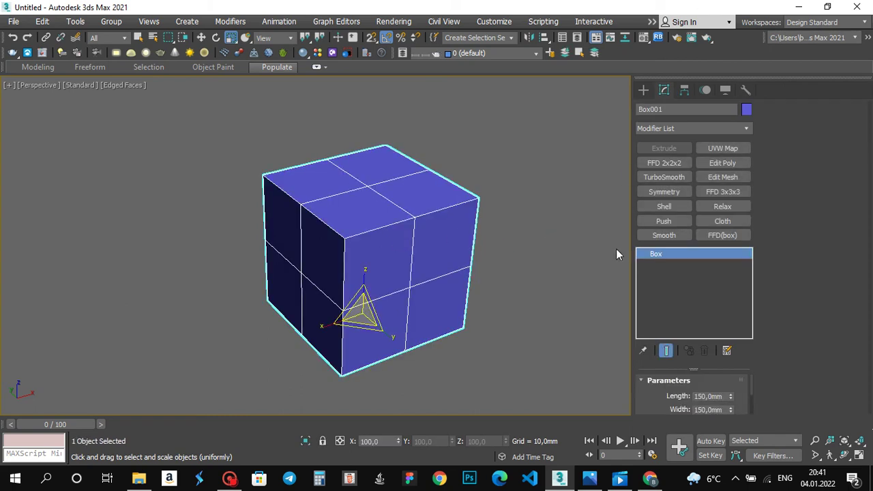
{"action": "right_click", "coordinate": [419, 260]}
{"action": "mouse_move", "coordinate": [526, 396]}
{"action": "left_click", "coordinate": [566, 403]}
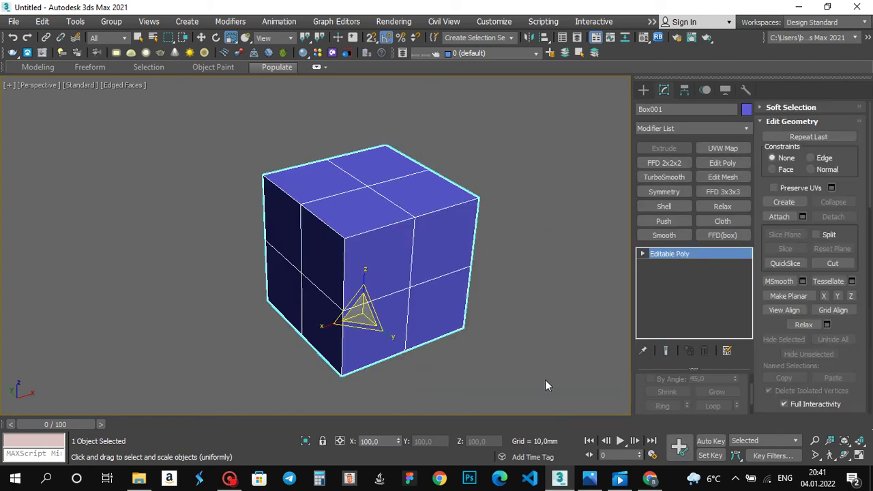
Step: Enter vertex editing on the box and change its object color to orange
{"action": "key", "text": "1"}
{"action": "middle_click_drag", "start_coordinate": [363, 195], "coordinate": [352, 262], "text": "alt"}
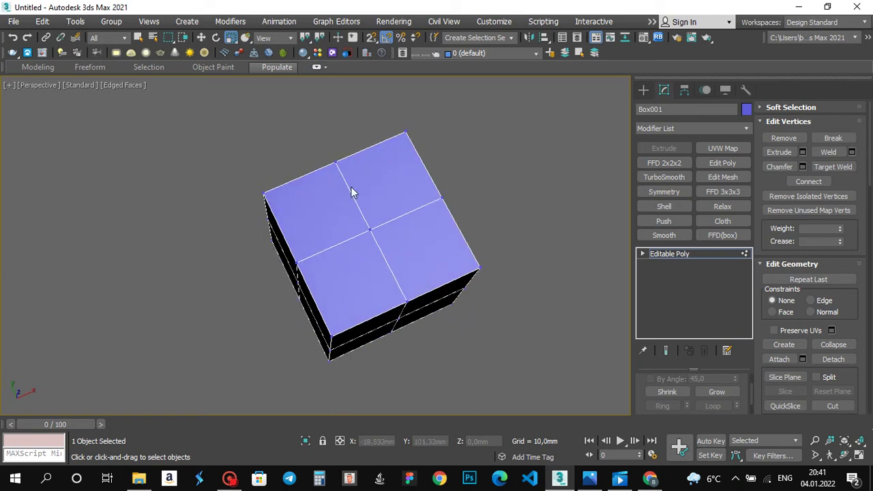
{"action": "left_click", "coordinate": [351, 230]}
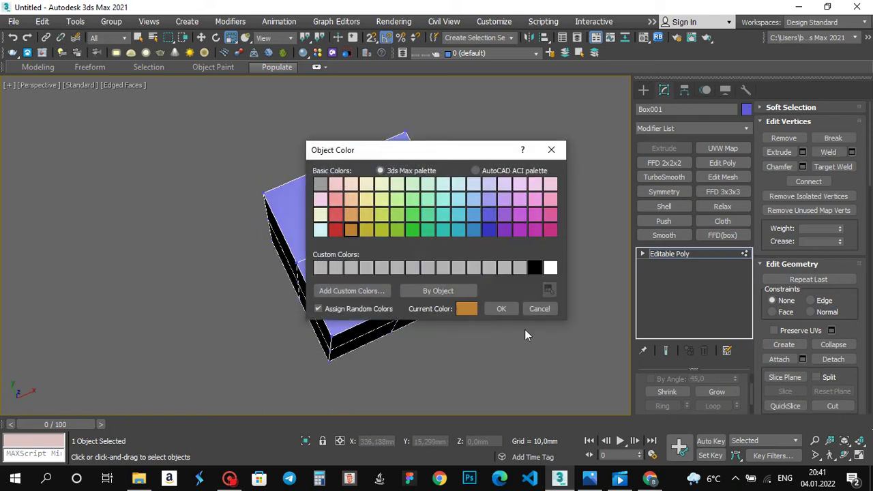
{"action": "left_click", "coordinate": [503, 310]}
Step: Connect the top face's center vertex to two diagonally opposite corner vertices, forming the first full diagonal
{"action": "middle_click_drag", "start_coordinate": [419, 244], "coordinate": [274, 240], "text": "alt"}
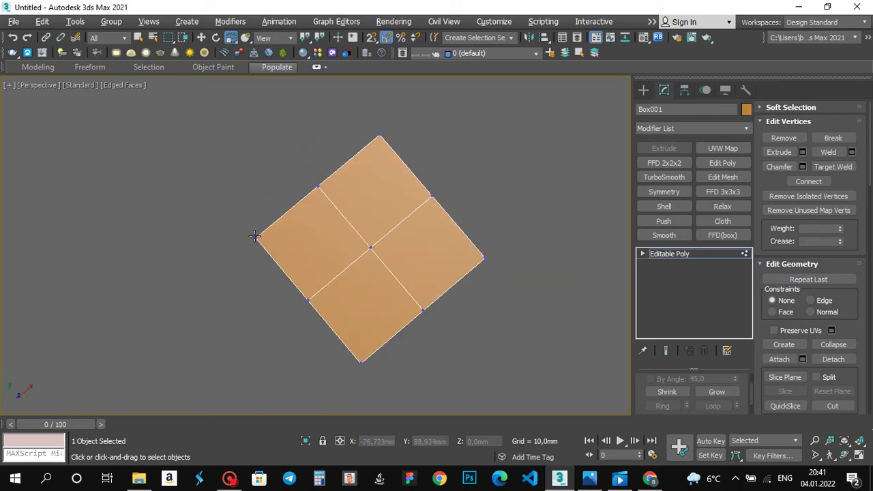
{"action": "left_click", "coordinate": [254, 236]}
{"action": "left_click", "coordinate": [375, 249], "text": "ctrl"}
{"action": "right_click", "coordinate": [374, 247]}
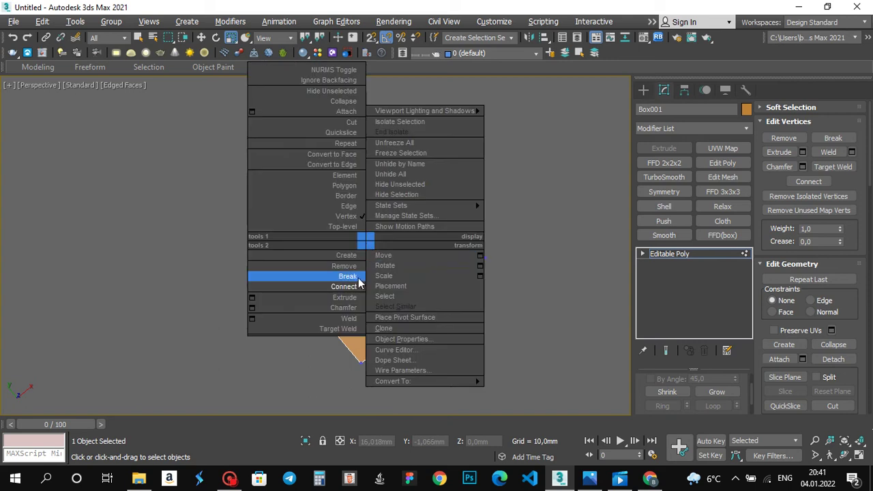
{"action": "left_click", "coordinate": [348, 275]}
{"action": "left_click", "coordinate": [371, 248]}
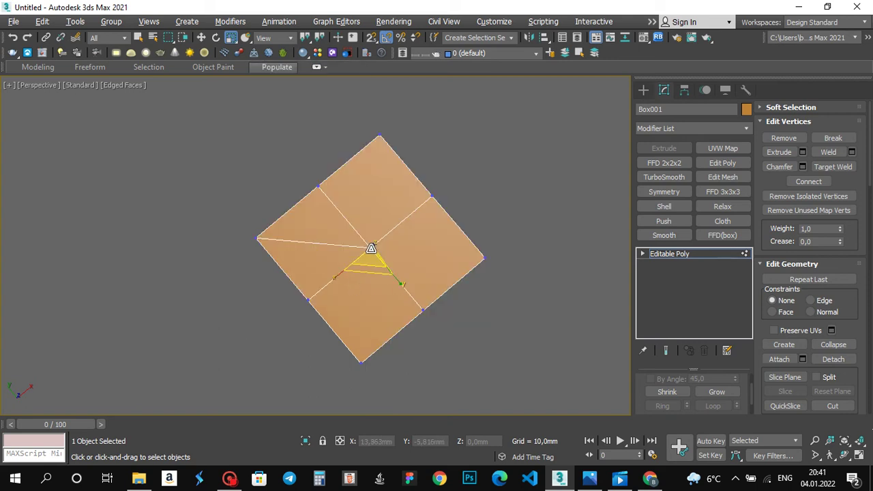
{"action": "key", "text": "q"}
{"action": "left_click", "coordinate": [485, 259], "text": "ctrl"}
{"action": "right_click", "coordinate": [485, 258]}
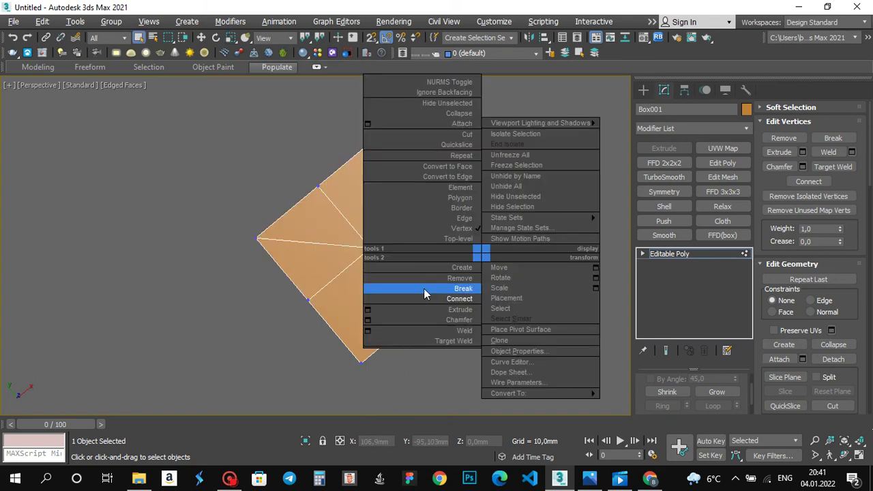
{"action": "left_click", "coordinate": [383, 288]}
Step: Connect the top face's center vertex to its two remaining corners, completing the second diagonal
{"action": "left_click", "coordinate": [362, 360]}
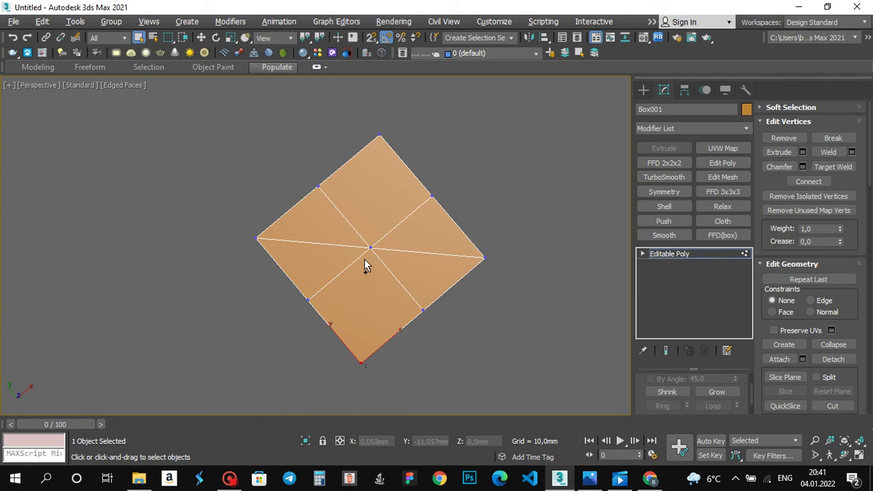
{"action": "left_click", "coordinate": [368, 248], "text": "ctrl"}
{"action": "right_click", "coordinate": [368, 248]}
{"action": "left_click", "coordinate": [345, 292]}
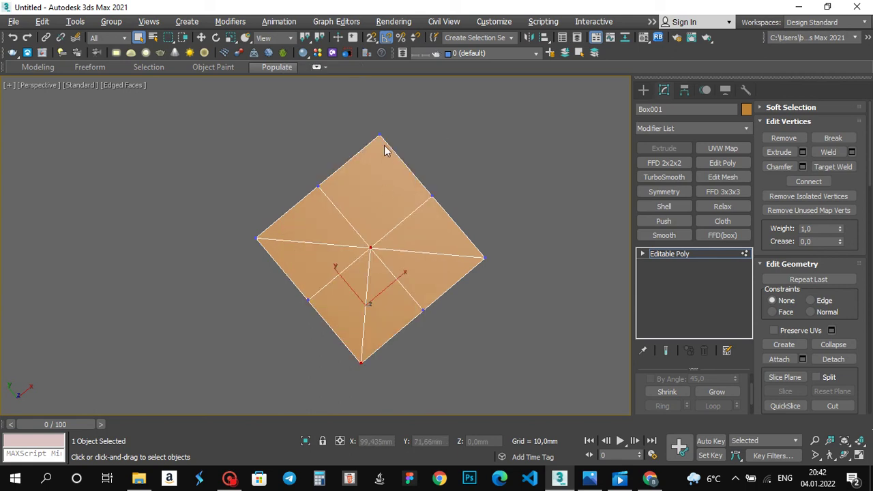
{"action": "left_click", "coordinate": [381, 133]}
{"action": "left_click", "coordinate": [369, 248], "text": "ctrl"}
{"action": "right_click", "coordinate": [369, 247]}
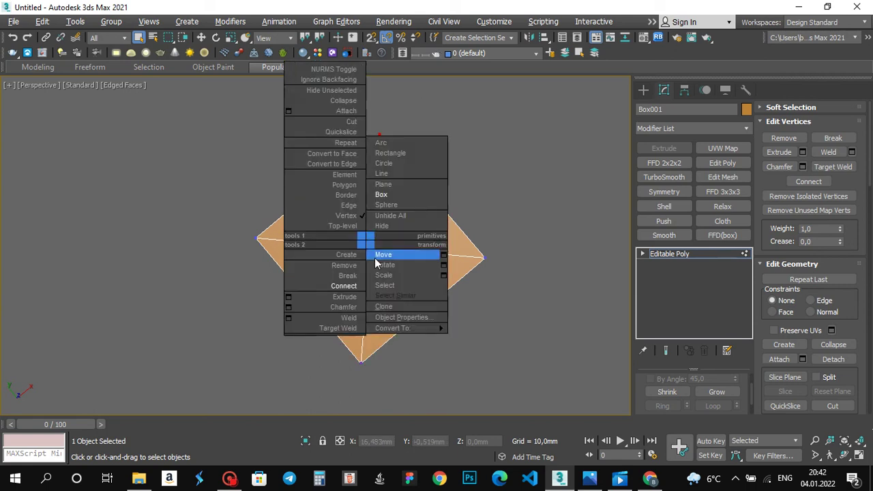
{"action": "left_click", "coordinate": [346, 283]}
Step: Connect the front face's center vertex to its upper-left and lower-right corner vertices
{"action": "middle_click_drag", "start_coordinate": [425, 275], "coordinate": [294, 229], "text": "alt"}
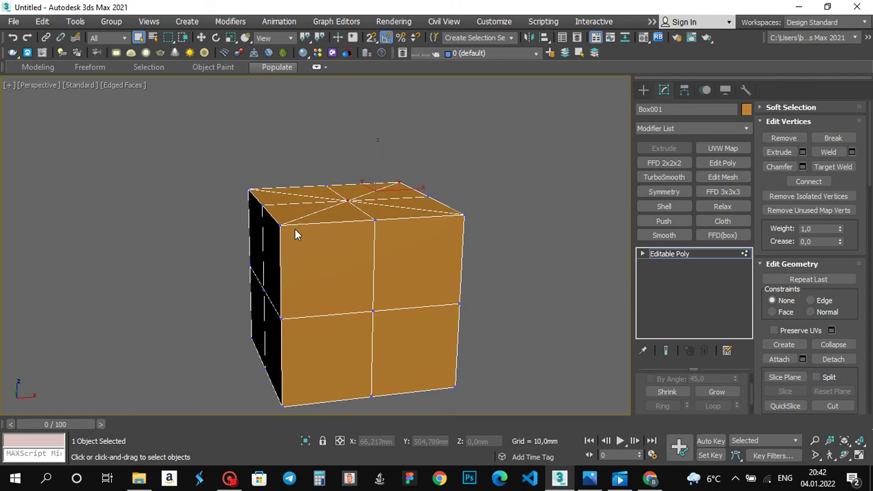
{"action": "left_click", "coordinate": [280, 222]}
{"action": "left_click", "coordinate": [374, 311], "text": "ctrl"}
{"action": "right_click", "coordinate": [373, 313]}
{"action": "left_click", "coordinate": [300, 340]}
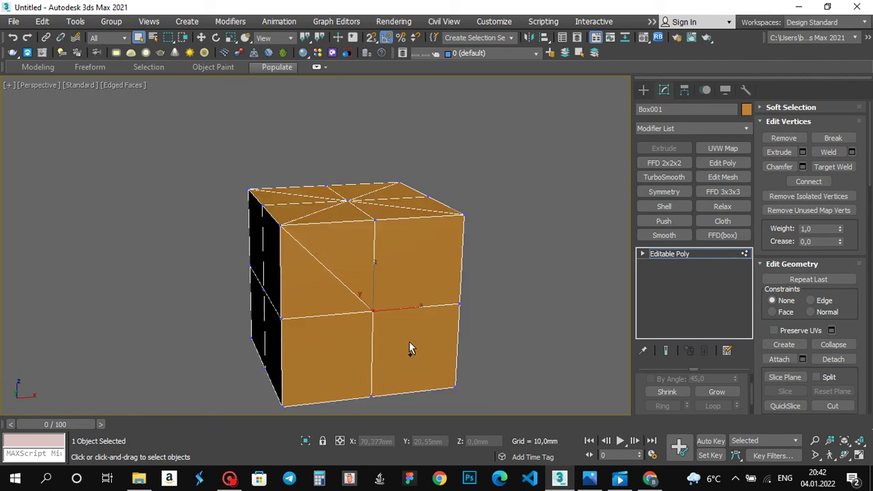
{"action": "right_click", "coordinate": [450, 320]}
{"action": "left_click", "coordinate": [428, 365]}
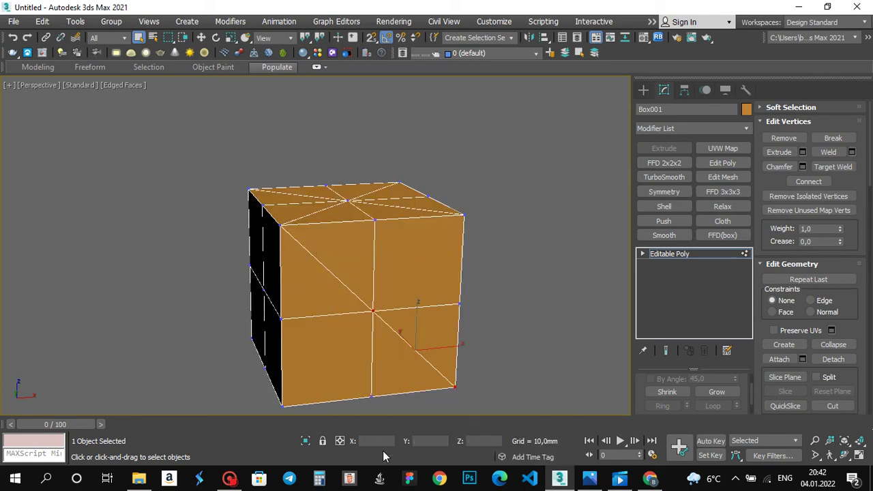
Step: Connect the front face's center vertex to its lower-left and upper-right corner vertices
{"action": "left_click", "coordinate": [282, 405]}
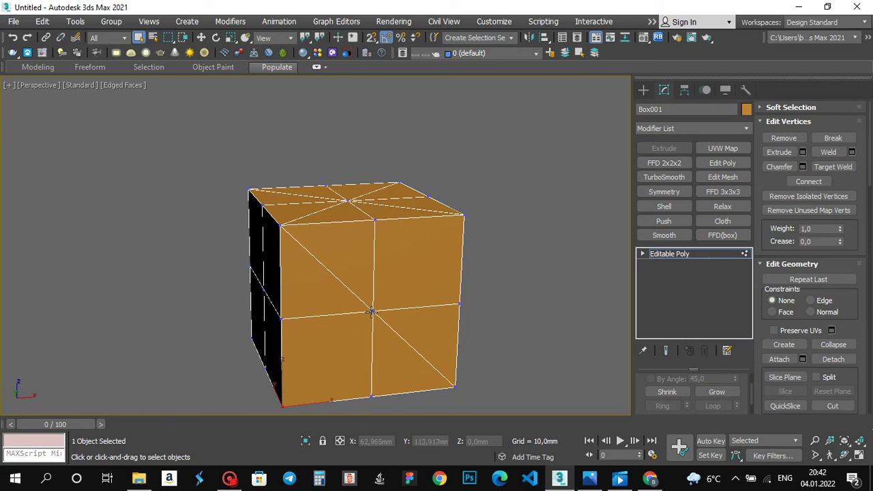
{"action": "left_click", "coordinate": [372, 312], "text": "ctrl"}
{"action": "right_click", "coordinate": [371, 312]}
{"action": "left_click", "coordinate": [343, 355]}
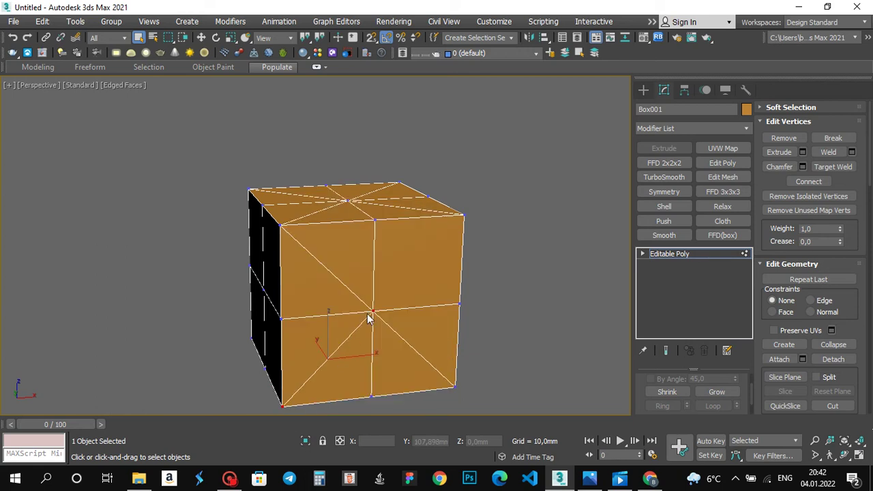
{"action": "left_click", "coordinate": [463, 213], "text": "ctrl"}
{"action": "right_click", "coordinate": [463, 214]}
{"action": "left_click", "coordinate": [434, 257]}
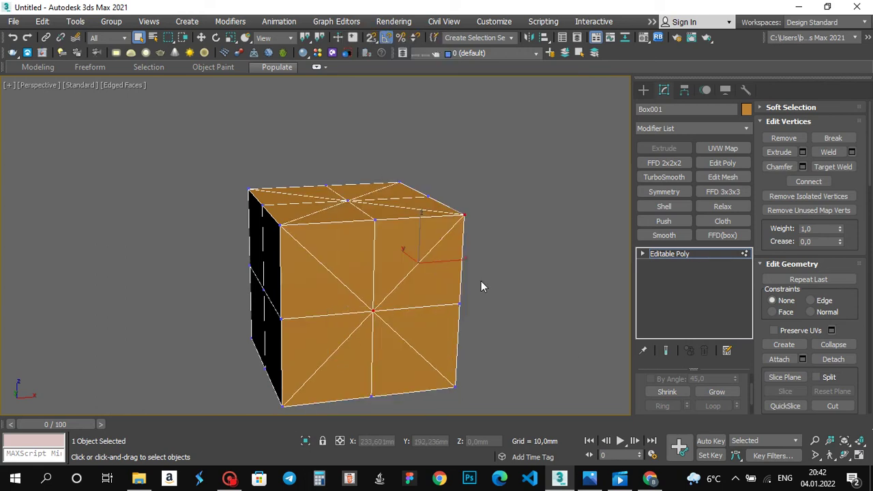
Step: On the side face to the right of the front, connect the center vertex to the upper-left and lower-right corners
{"action": "middle_click_drag", "start_coordinate": [471, 317], "coordinate": [432, 247], "text": "alt"}
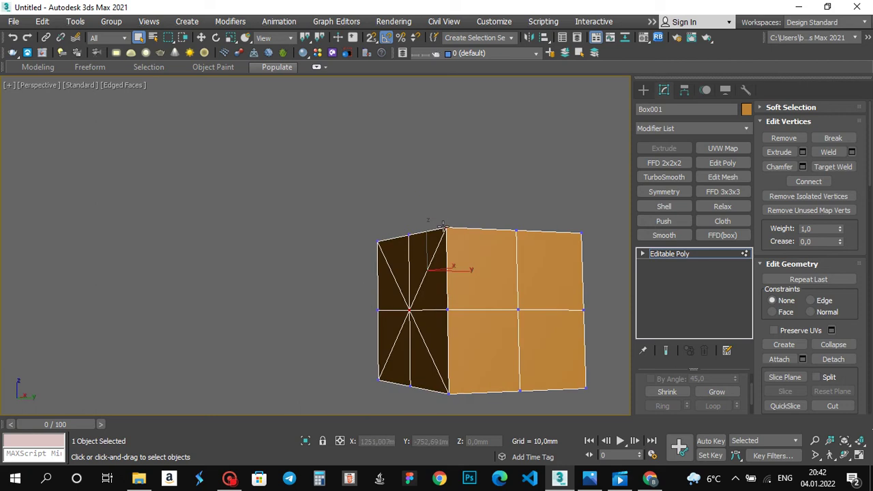
{"action": "left_click", "coordinate": [443, 227]}
{"action": "left_click", "coordinate": [519, 309], "text": "ctrl"}
{"action": "right_click", "coordinate": [519, 309]}
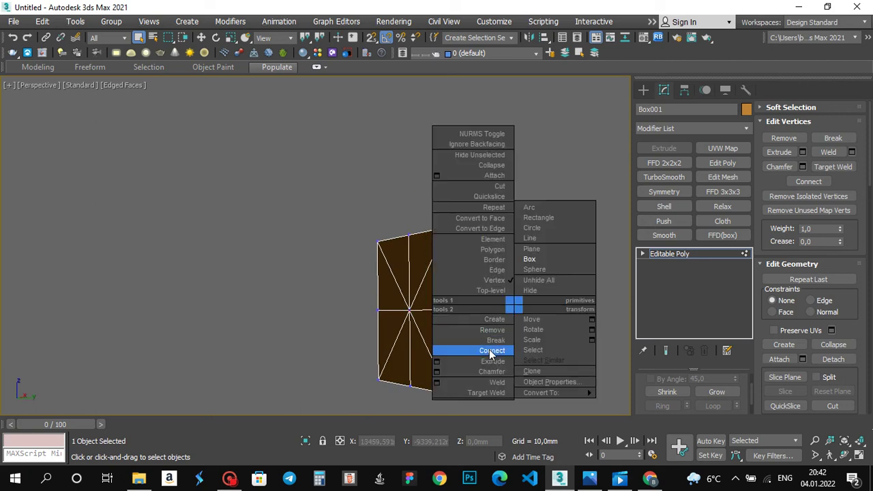
{"action": "left_click", "coordinate": [468, 353]}
{"action": "left_click", "coordinate": [518, 310]}
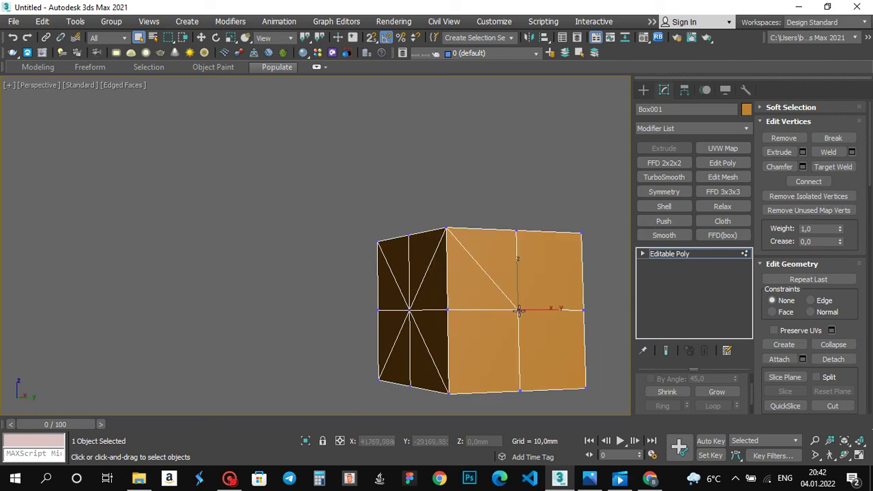
{"action": "left_click", "coordinate": [584, 388]}
{"action": "right_click", "coordinate": [585, 375]}
{"action": "left_click", "coordinate": [566, 411]}
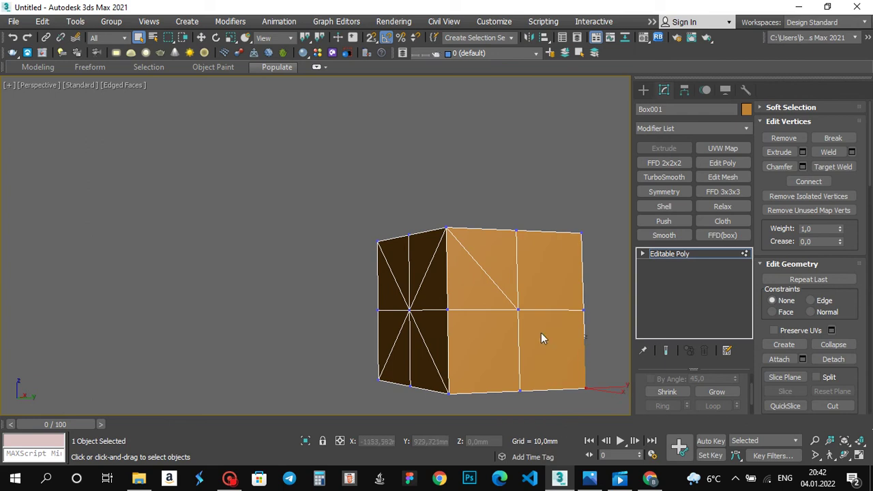
{"action": "left_click", "coordinate": [517, 311], "text": "ctrl"}
{"action": "right_click", "coordinate": [518, 311]}
{"action": "left_click", "coordinate": [501, 351]}
Step: On the same right side face, connect the center vertex to the lower-left and upper-right corners
{"action": "middle_click_drag", "start_coordinate": [571, 349], "coordinate": [542, 348], "text": "alt"}
{"action": "left_click", "coordinate": [434, 388]}
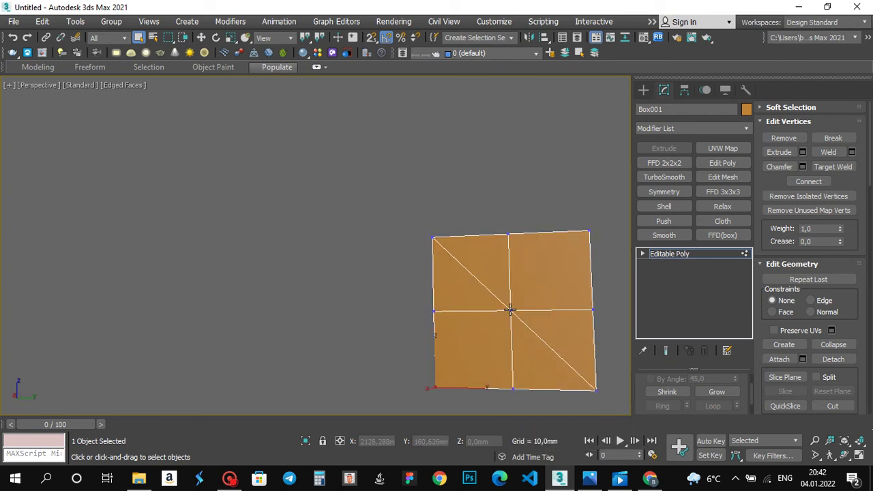
{"action": "left_click", "coordinate": [510, 309], "text": "ctrl"}
{"action": "right_click", "coordinate": [510, 309]}
{"action": "left_click", "coordinate": [422, 353]}
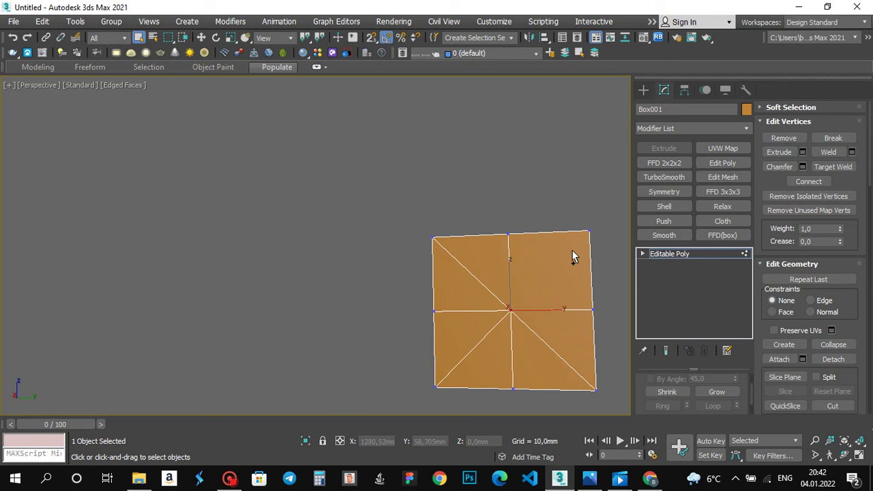
{"action": "left_click", "coordinate": [585, 236], "text": "ctrl"}
{"action": "right_click", "coordinate": [585, 235]}
{"action": "left_click", "coordinate": [579, 276]}
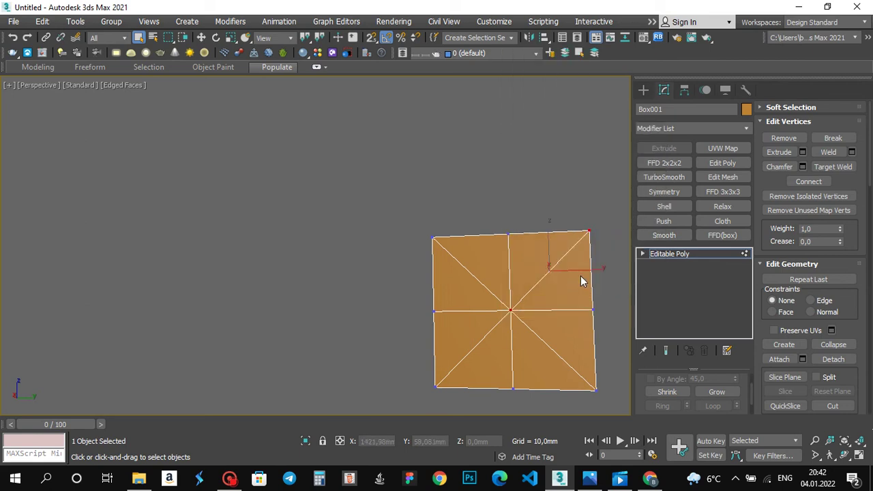
Step: On the undivided back face, connect the center vertex to the upper-left and lower-right corner vertices
{"action": "middle_click_drag", "start_coordinate": [580, 275], "coordinate": [451, 225], "text": "alt"}
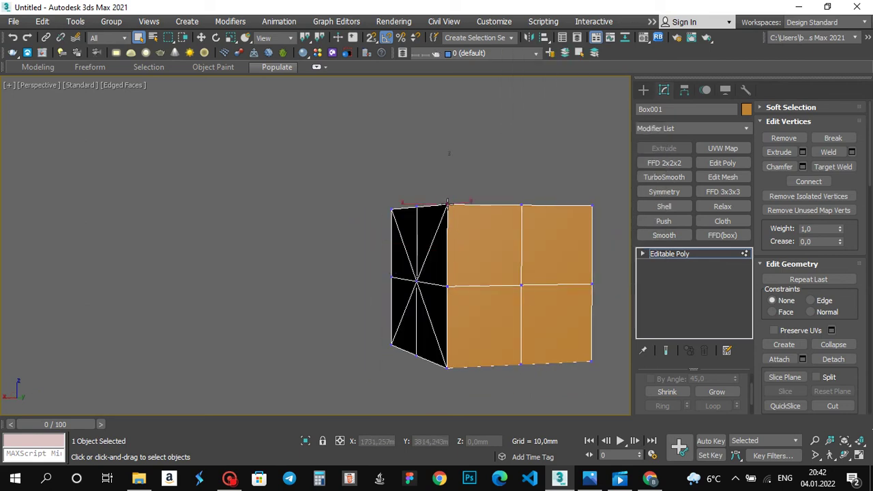
{"action": "left_click", "coordinate": [524, 285], "text": "ctrl"}
{"action": "right_click", "coordinate": [521, 286]}
{"action": "left_click", "coordinate": [497, 330]}
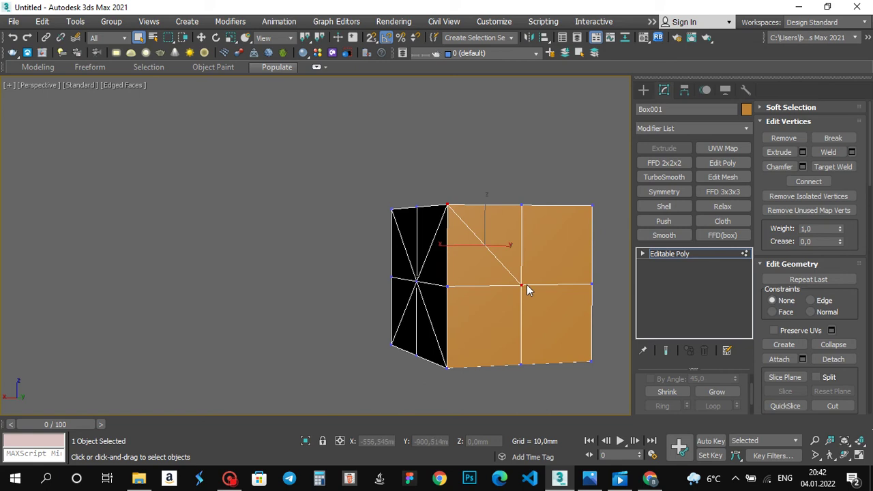
{"action": "left_click", "coordinate": [592, 362], "text": "ctrl"}
{"action": "right_click", "coordinate": [591, 362]}
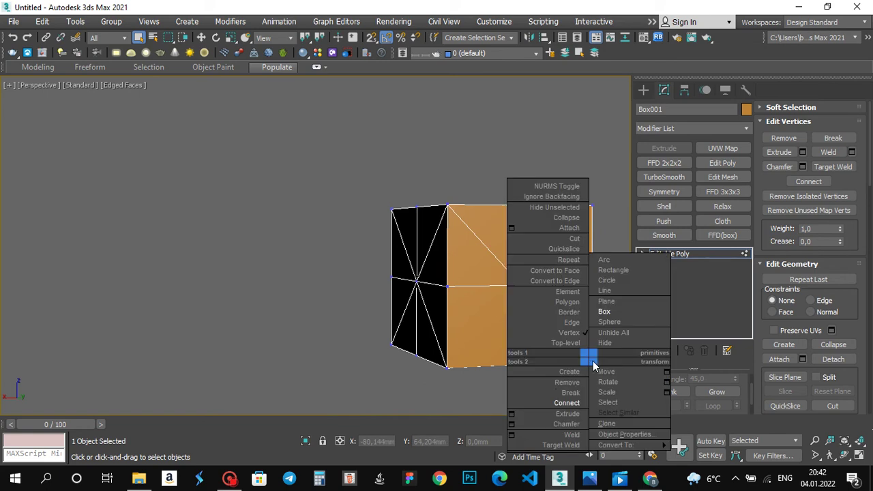
{"action": "left_click", "coordinate": [549, 392]}
{"action": "middle_click_drag", "start_coordinate": [572, 339], "coordinate": [535, 339]}
{"action": "scroll", "coordinate": [535, 339], "scroll_direction": "up", "scroll_amount": 3}
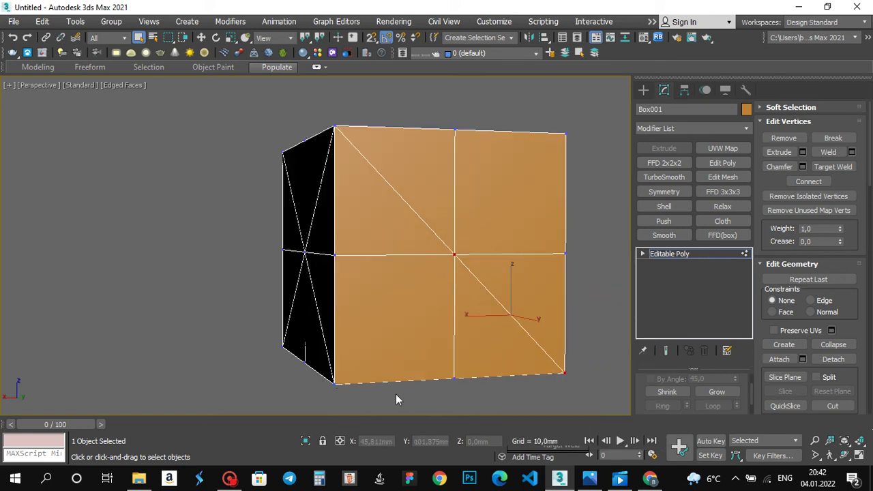
Step: On the back face, connect the center vertex to the lower-left and upper-right corner vertices
{"action": "left_click", "coordinate": [334, 384]}
{"action": "left_click", "coordinate": [453, 255], "text": "ctrl"}
{"action": "right_click", "coordinate": [452, 255]}
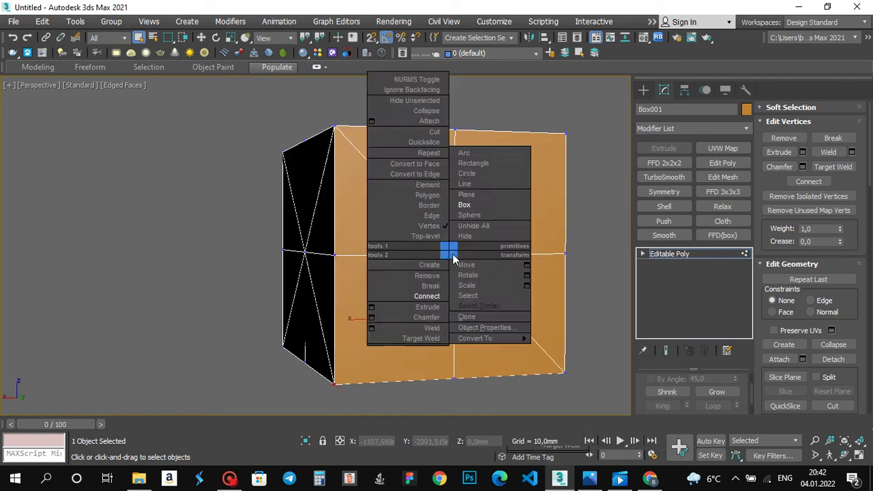
{"action": "left_click", "coordinate": [416, 292]}
{"action": "left_click", "coordinate": [454, 255]}
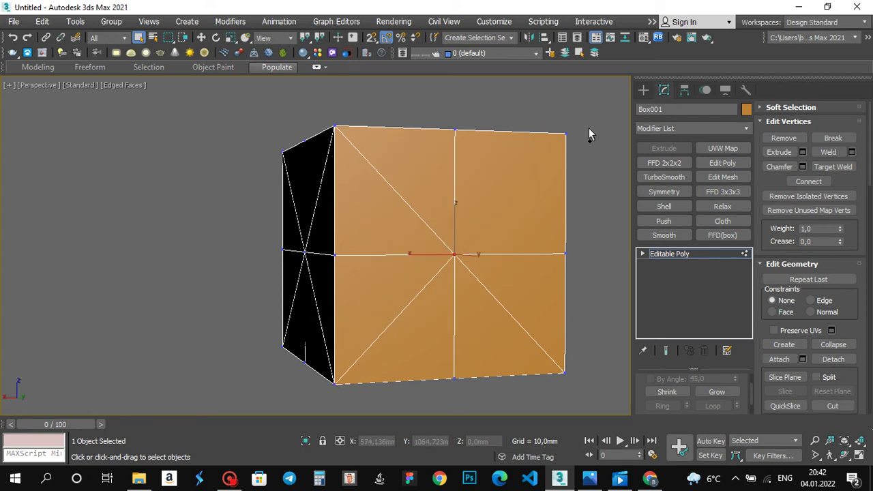
{"action": "left_click", "coordinate": [565, 133], "text": "ctrl"}
{"action": "right_click", "coordinate": [564, 178]}
{"action": "left_click", "coordinate": [531, 225]}
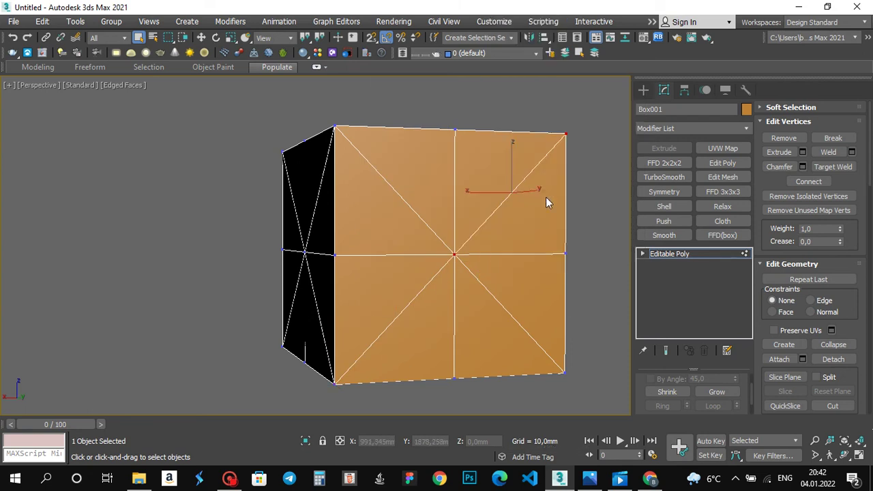
Step: On the remaining undivided side face, connect the center vertex to the upper-left and lower-right corners
{"action": "middle_click_drag", "start_coordinate": [546, 197], "coordinate": [199, 191], "text": "alt"}
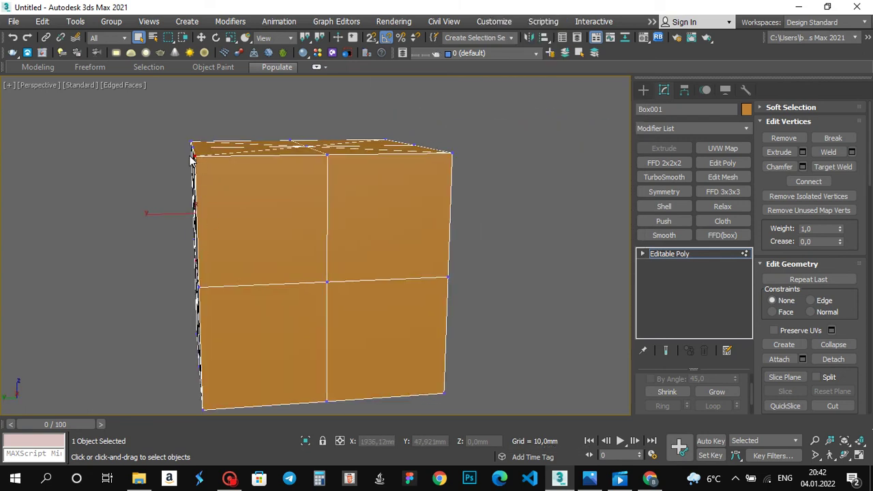
{"action": "left_click", "coordinate": [192, 154]}
{"action": "left_click", "coordinate": [327, 281], "text": "ctrl"}
{"action": "right_click", "coordinate": [327, 282]}
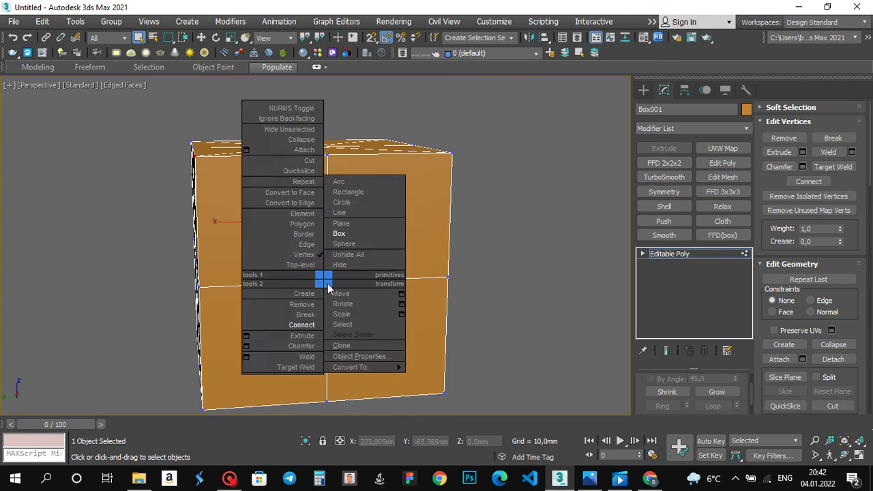
{"action": "left_click", "coordinate": [266, 325]}
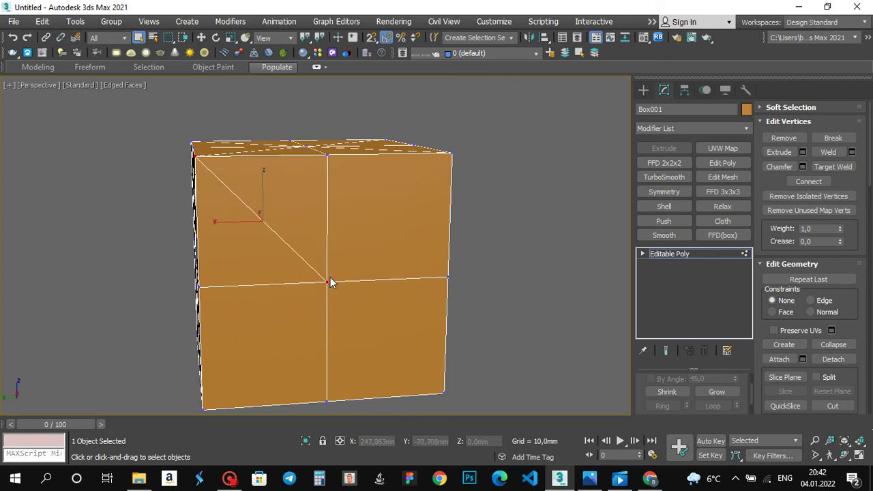
{"action": "left_click", "coordinate": [444, 394], "text": "ctrl"}
{"action": "right_click", "coordinate": [444, 394]}
{"action": "left_click", "coordinate": [413, 415]}
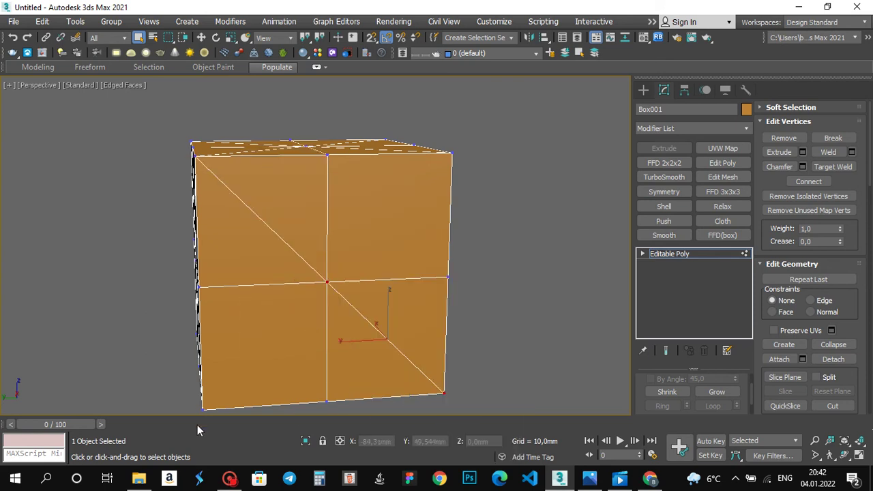
Step: On this last side face, connect the center vertex to the lower-left and upper-right corners
{"action": "left_click", "coordinate": [202, 410]}
{"action": "left_click", "coordinate": [327, 282], "text": "ctrl"}
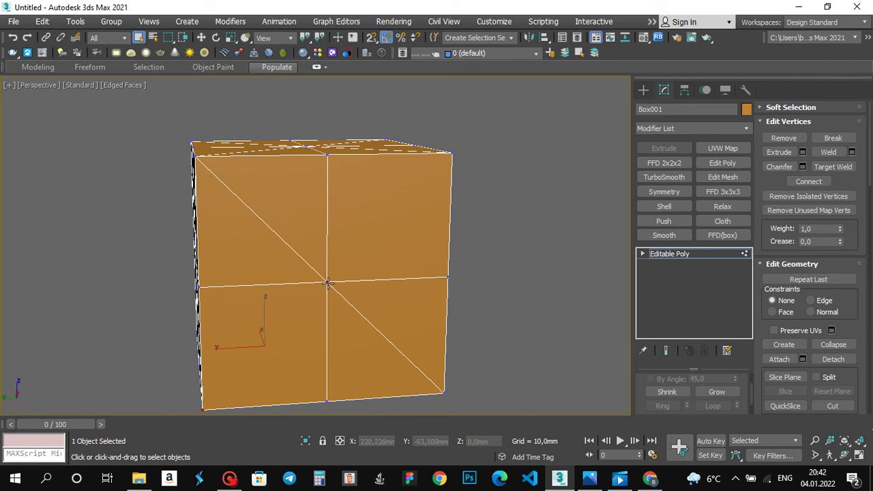
{"action": "right_click", "coordinate": [326, 282]}
{"action": "left_click", "coordinate": [266, 325]}
{"action": "left_click", "coordinate": [327, 281]}
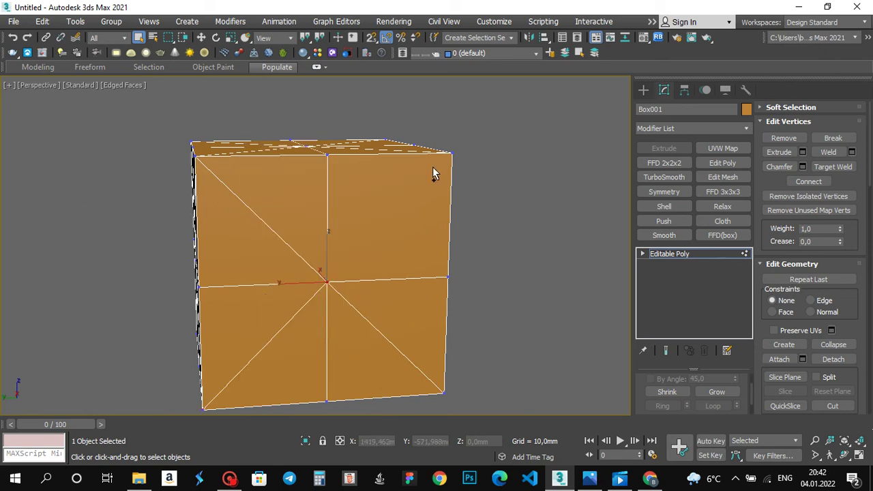
{"action": "right_click", "coordinate": [451, 154]}
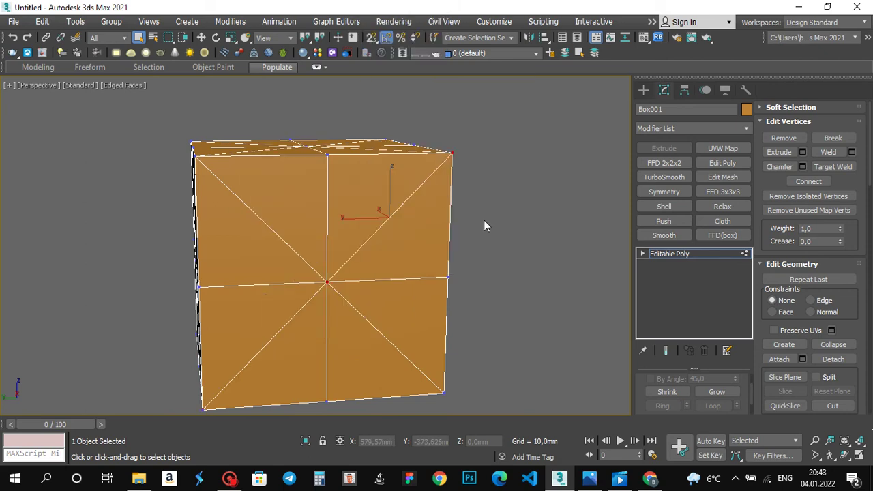
Step: On the cube's bottom face, connect the center vertex to the upper-left and lower-right corner vertices
{"action": "middle_click_drag", "start_coordinate": [484, 219], "coordinate": [327, 172], "text": "alt"}
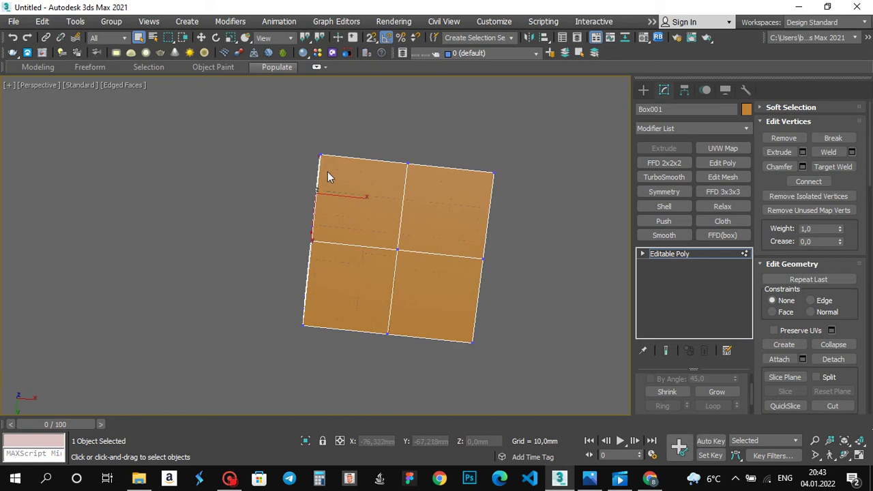
{"action": "right_click", "coordinate": [396, 250]}
{"action": "left_click", "coordinate": [364, 291]}
{"action": "left_click", "coordinate": [396, 250]}
{"action": "left_click", "coordinate": [321, 154], "text": "ctrl"}
{"action": "right_click", "coordinate": [370, 214]}
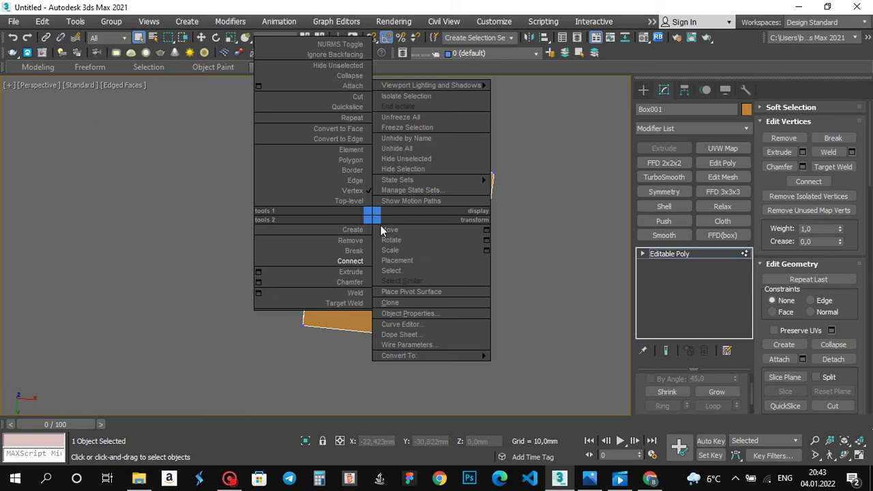
{"action": "left_click", "coordinate": [357, 263]}
{"action": "left_click", "coordinate": [396, 250]}
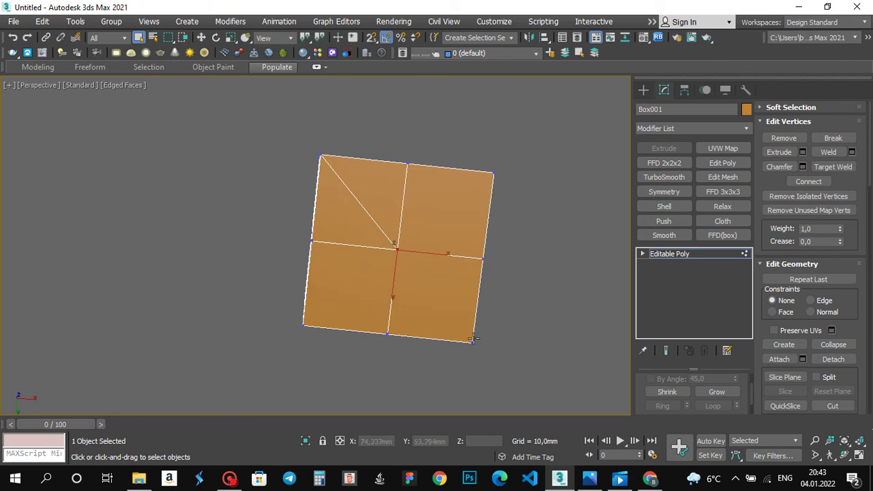
{"action": "left_click", "coordinate": [472, 343], "text": "ctrl"}
{"action": "right_click", "coordinate": [470, 321]}
{"action": "left_click", "coordinate": [380, 364]}
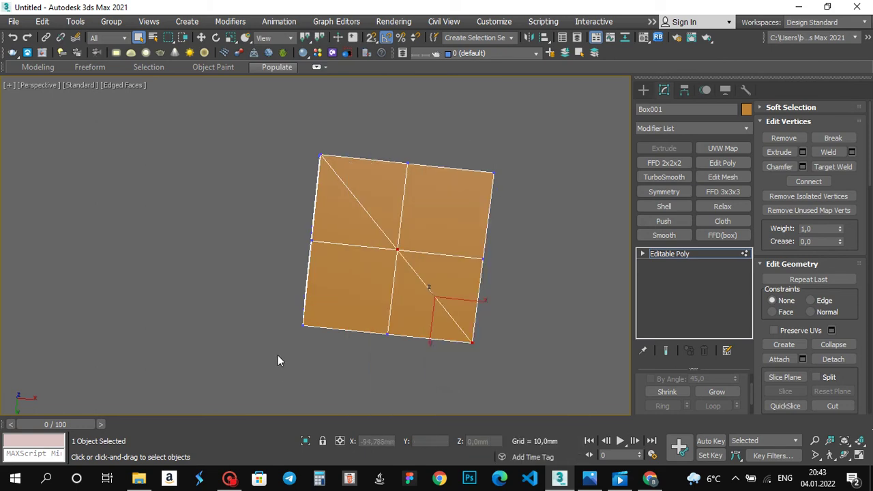
Step: On the same bottom face, connect the center vertex to the lower-left and upper-right corner vertices
{"action": "left_click", "coordinate": [305, 326]}
{"action": "left_click", "coordinate": [396, 250], "text": "ctrl"}
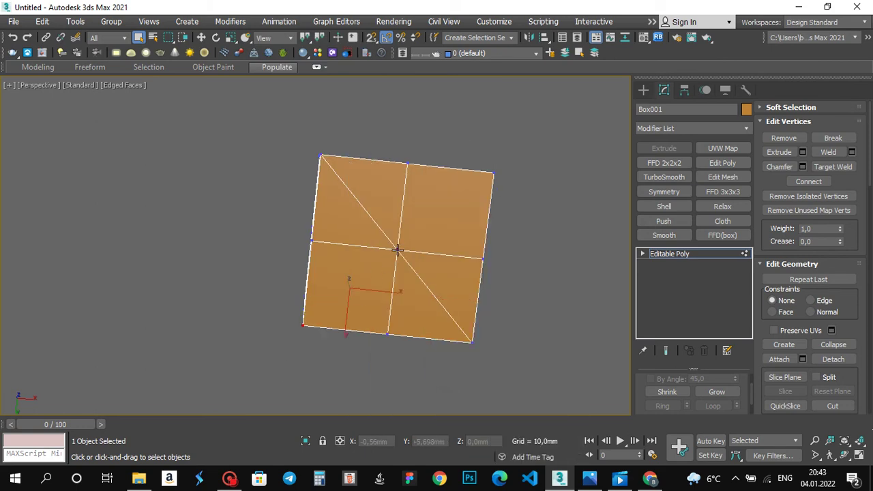
{"action": "right_click", "coordinate": [395, 247]}
{"action": "left_click", "coordinate": [372, 292]}
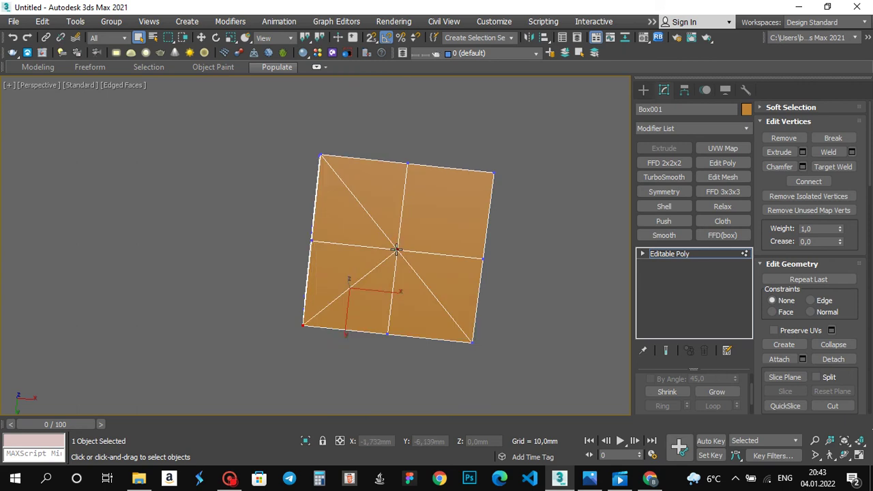
{"action": "right_click", "coordinate": [490, 180]}
{"action": "left_click", "coordinate": [469, 224]}
Step: Select the center vertices of all the cube's faces together at vertex level
{"action": "middle_click_drag", "start_coordinate": [525, 228], "coordinate": [431, 308], "text": "alt"}
{"action": "middle_click_drag", "start_coordinate": [406, 241], "coordinate": [313, 312]}
{"action": "key", "text": "2"}
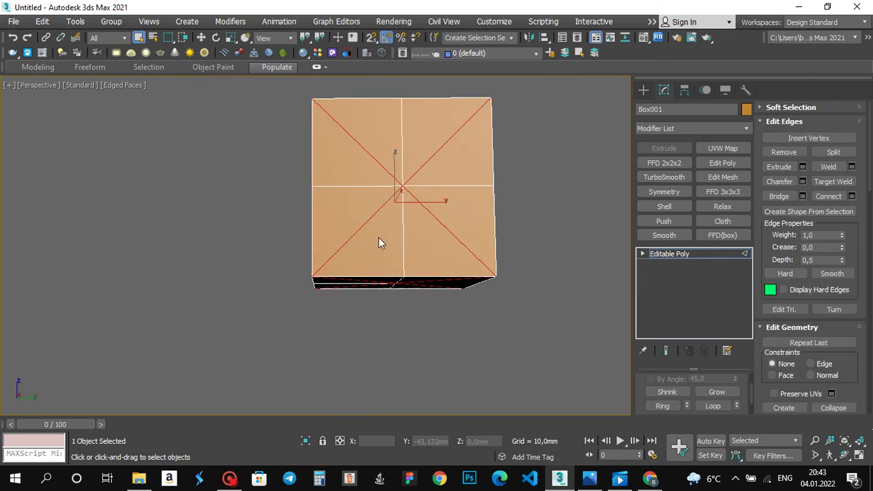
{"action": "key", "text": "1"}
{"action": "left_click", "coordinate": [389, 198]}
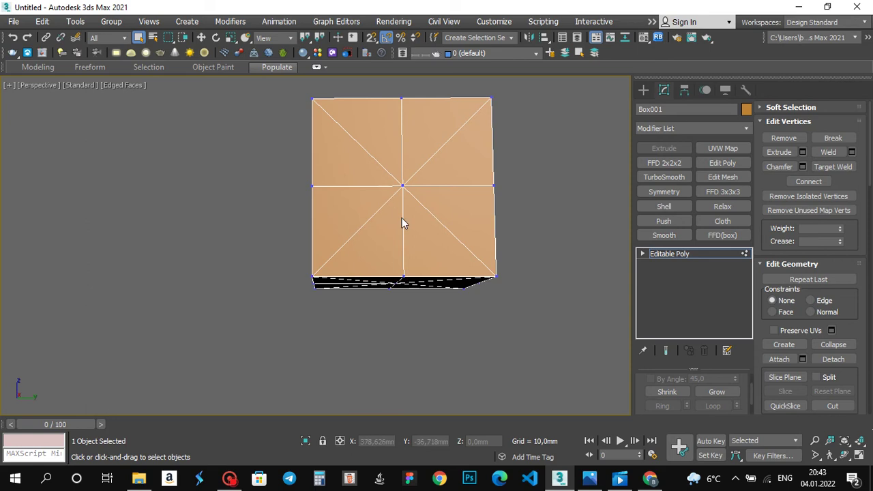
{"action": "key", "text": "shift+z"}
{"action": "left_click_drag", "start_coordinate": [376, 227], "coordinate": [430, 158]}
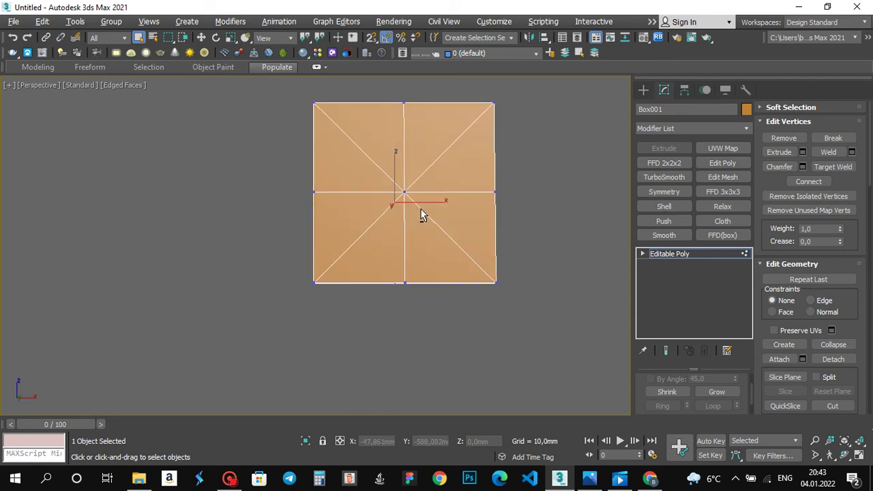
{"action": "left_click_drag", "start_coordinate": [400, 204], "coordinate": [422, 174], "text": "ctrl"}
{"action": "middle_click_drag", "start_coordinate": [308, 180], "coordinate": [418, 55], "text": "alt"}
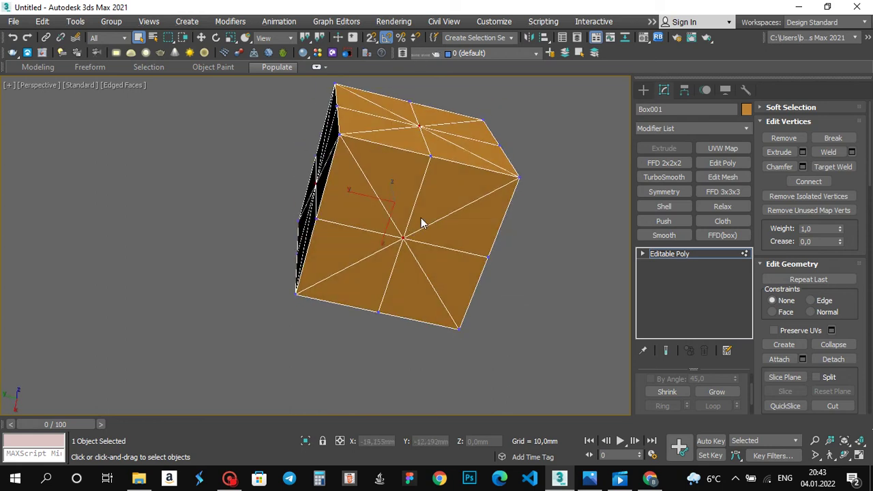
Step: Chamfer the selected center vertices by about 56.5 mm with 0 segments to form an octagon on each face
{"action": "middle_click_drag", "start_coordinate": [456, 183], "coordinate": [491, 252], "text": "alt"}
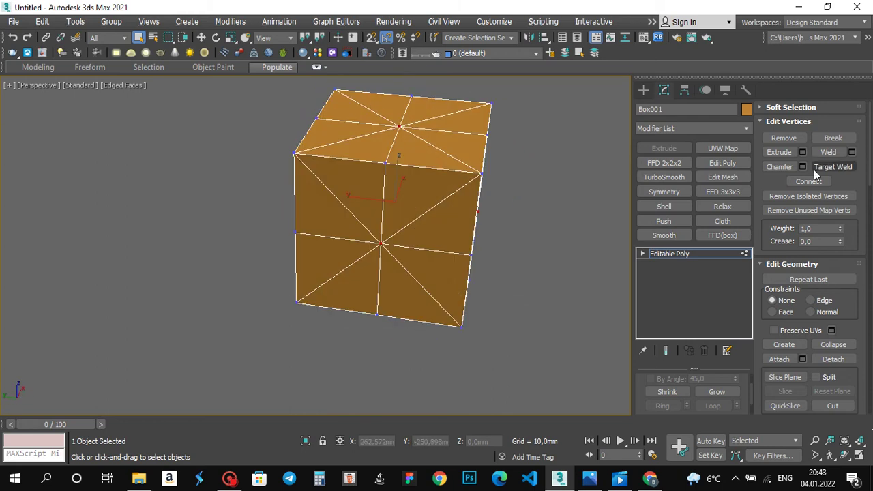
{"action": "left_click", "coordinate": [802, 167]}
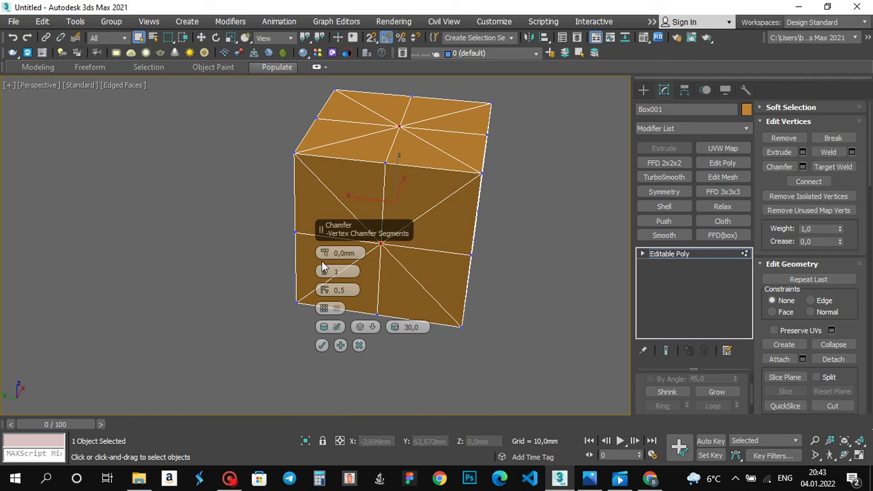
{"action": "left_click_drag", "start_coordinate": [325, 253], "coordinate": [368, 141]}
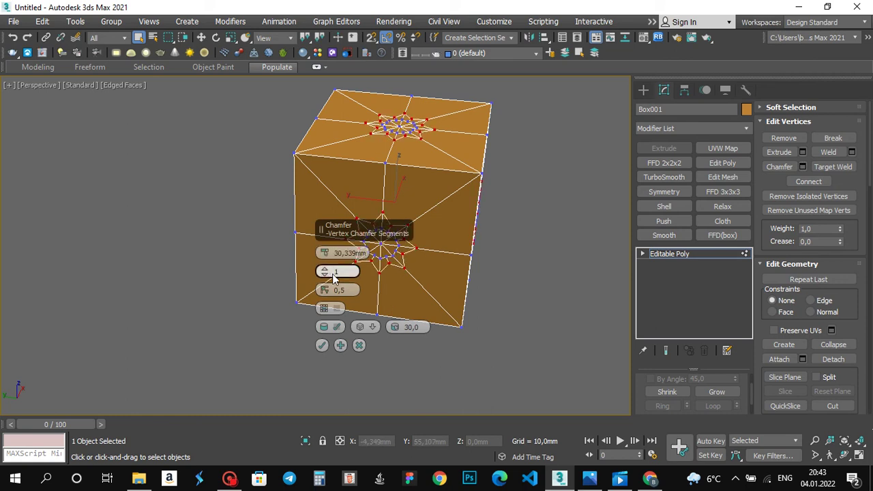
{"action": "left_click", "coordinate": [326, 274]}
{"action": "middle_click_drag", "start_coordinate": [397, 253], "coordinate": [409, 232], "text": "alt"}
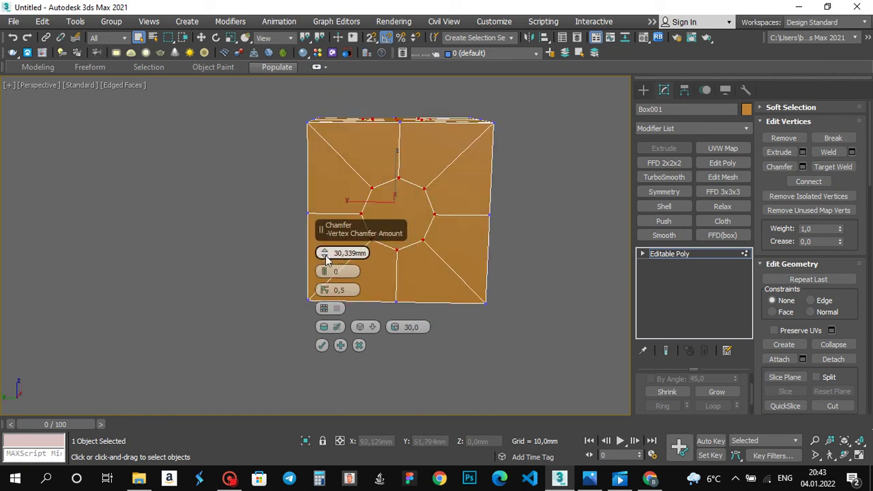
{"action": "left_click_drag", "start_coordinate": [324, 253], "coordinate": [377, 155]}
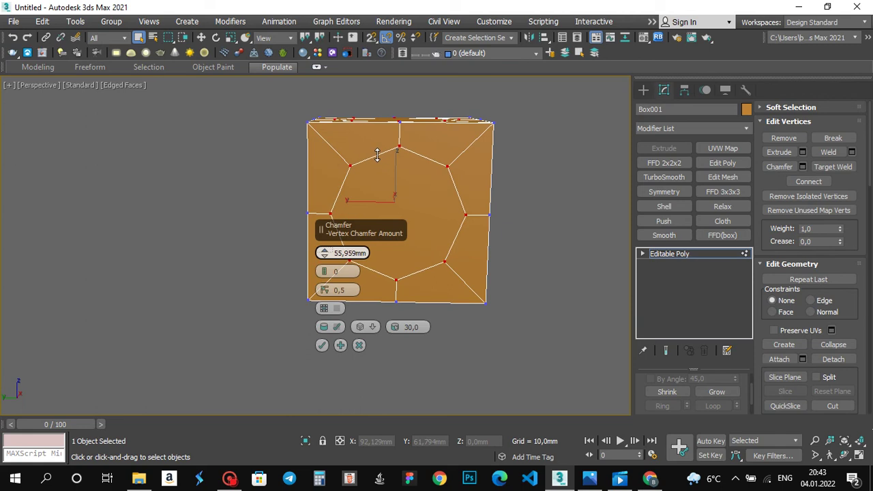
{"action": "left_click", "coordinate": [324, 253]}
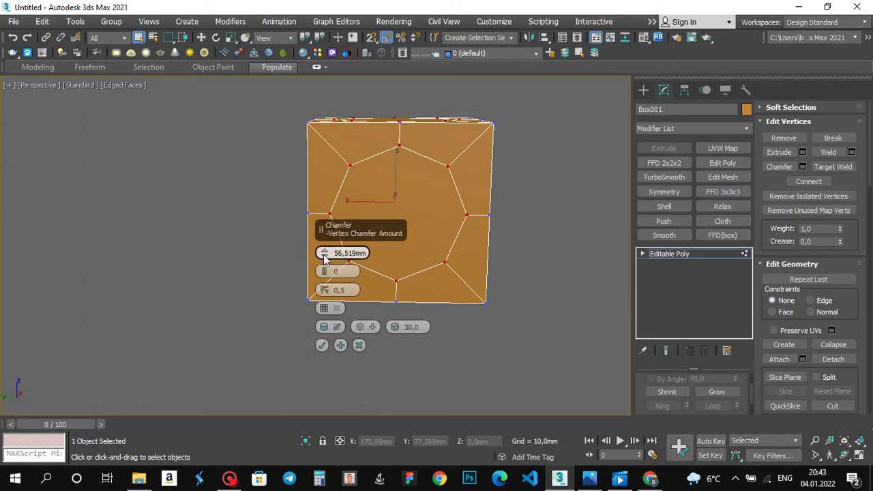
{"action": "left_click", "coordinate": [322, 345]}
Step: Delete the octagonal polygon in the middle of every cube face, leaving an opening on each side
{"action": "key", "text": "4"}
{"action": "left_click", "coordinate": [396, 210]}
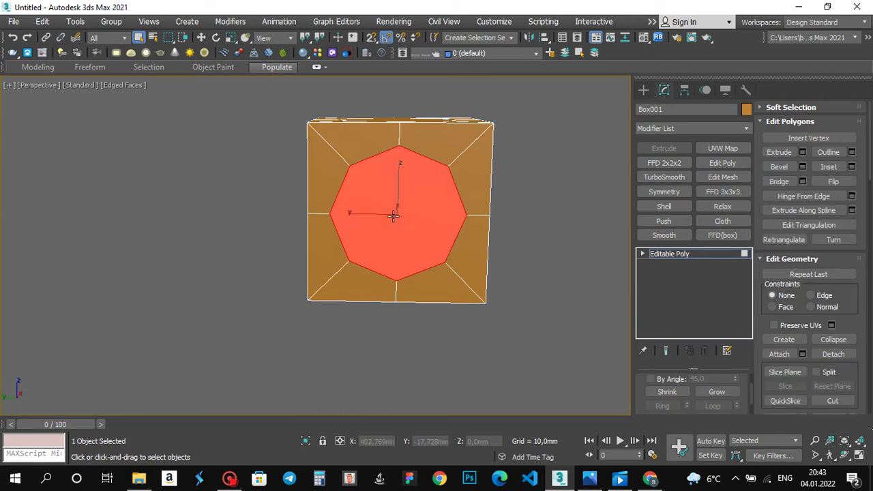
{"action": "key", "text": "Delete"}
{"action": "key", "text": "ctrl+z"}
{"action": "left_click", "coordinate": [405, 209]}
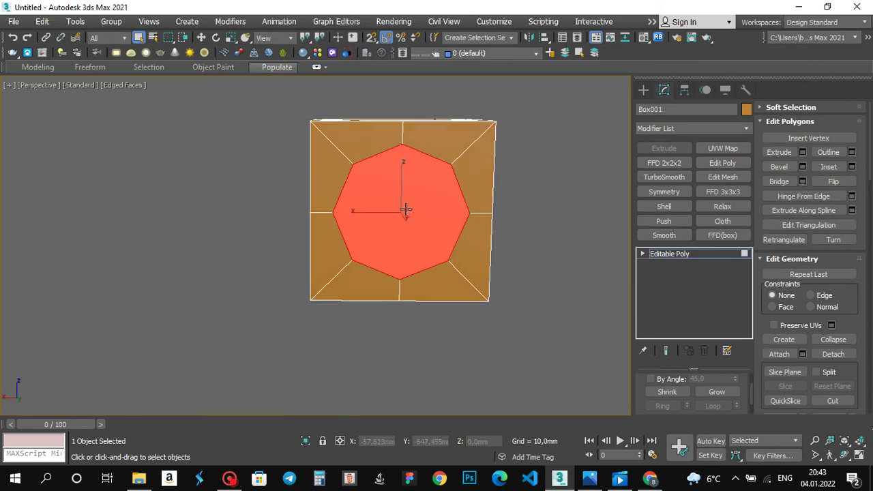
{"action": "key", "text": "Delete"}
{"action": "middle_click_drag", "start_coordinate": [391, 199], "coordinate": [368, 311], "text": "alt"}
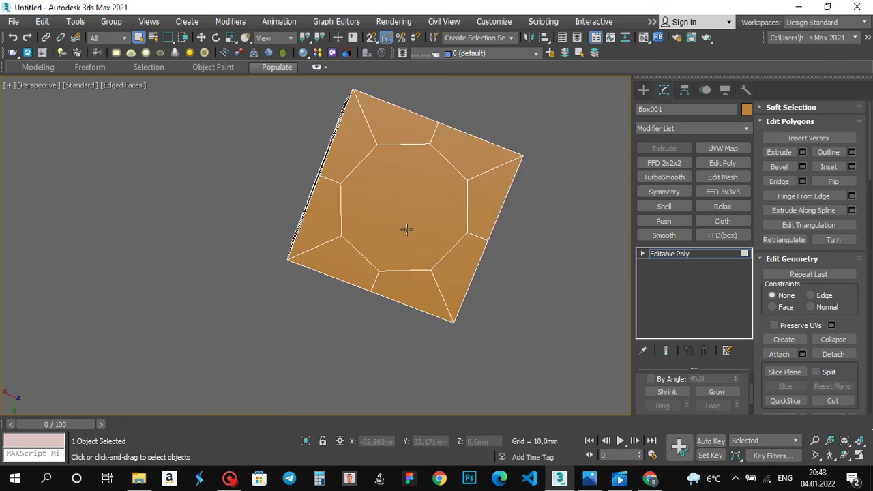
{"action": "left_click", "coordinate": [403, 210]}
{"action": "key", "text": "Delete"}
{"action": "middle_click_drag", "start_coordinate": [401, 198], "coordinate": [627, 225], "text": "alt"}
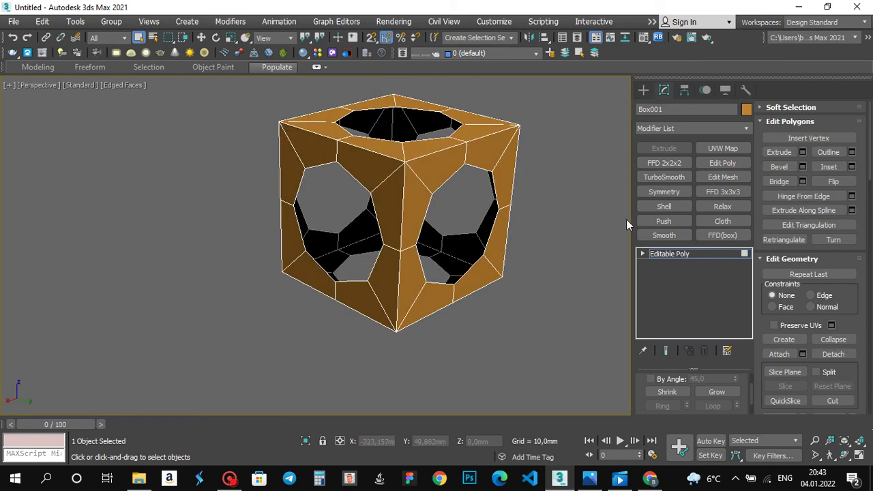
Step: Apply a TurboSmooth modifier to the whole object and set its iterations to 2
{"action": "left_click", "coordinate": [669, 254]}
{"action": "left_click", "coordinate": [656, 179]}
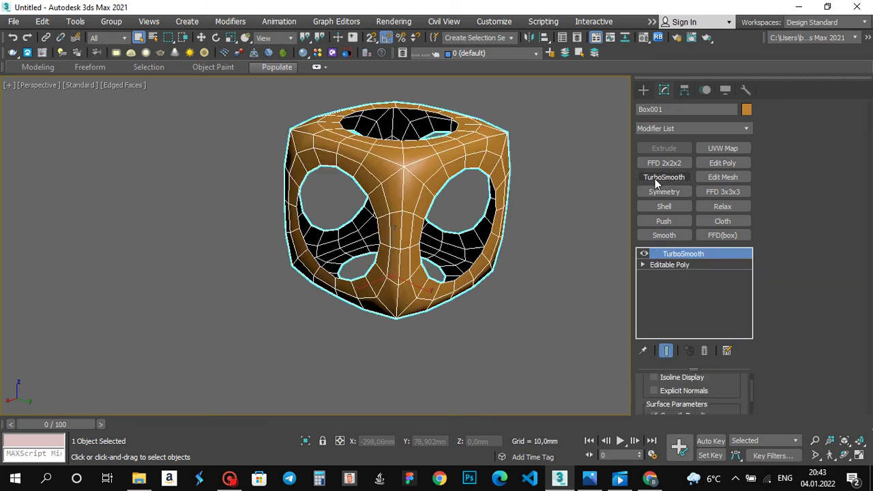
{"action": "scroll", "coordinate": [727, 387], "scroll_direction": "up", "scroll_amount": 3}
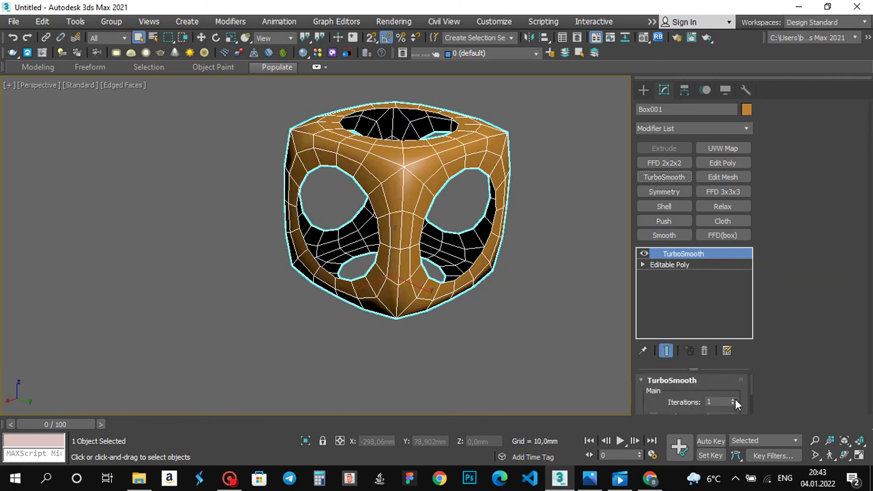
{"action": "left_click", "coordinate": [733, 400]}
Step: Collapse the whole modifier stack and convert the smoothed box back to Editable Poly
{"action": "right_click", "coordinate": [672, 254]}
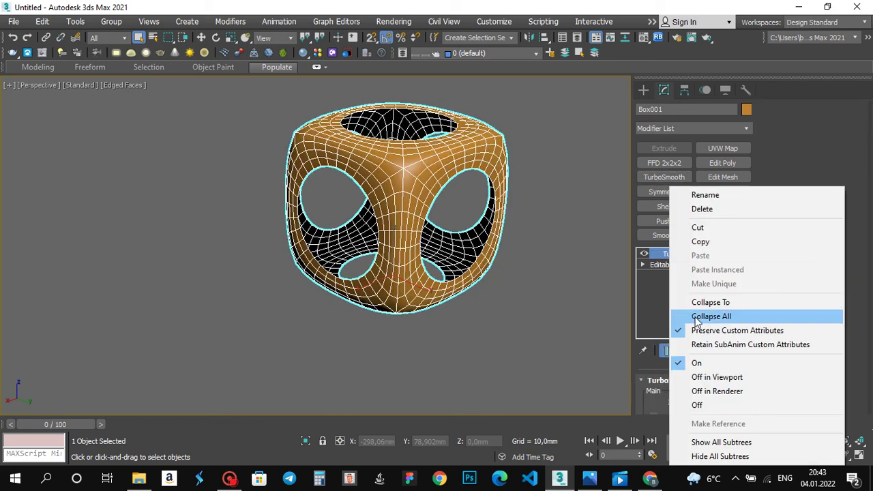
{"action": "left_click", "coordinate": [691, 314]}
{"action": "right_click", "coordinate": [697, 258]}
{"action": "left_click", "coordinate": [716, 354]}
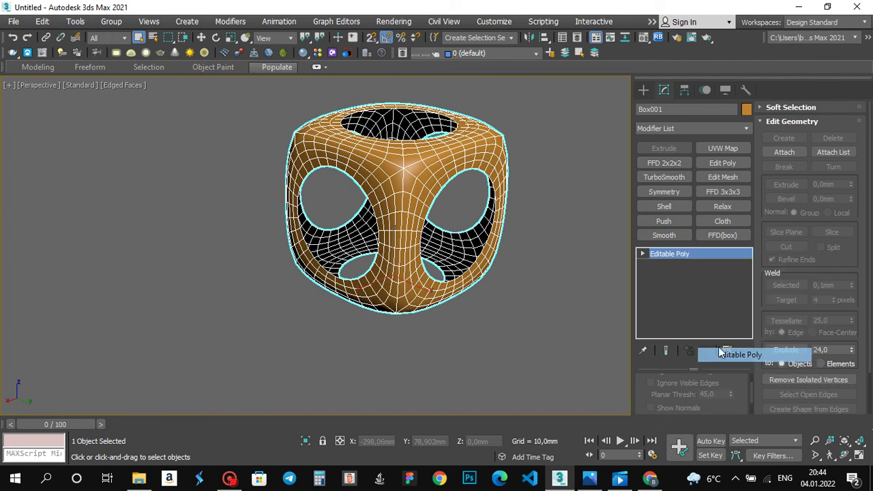
Step: Apply a Spherify modifier to the hollow box and collapse the whole stack back to Editable Poly
{"action": "left_click", "coordinate": [746, 128]}
{"action": "scroll", "coordinate": [686, 368], "scroll_direction": "down", "scroll_amount": 10}
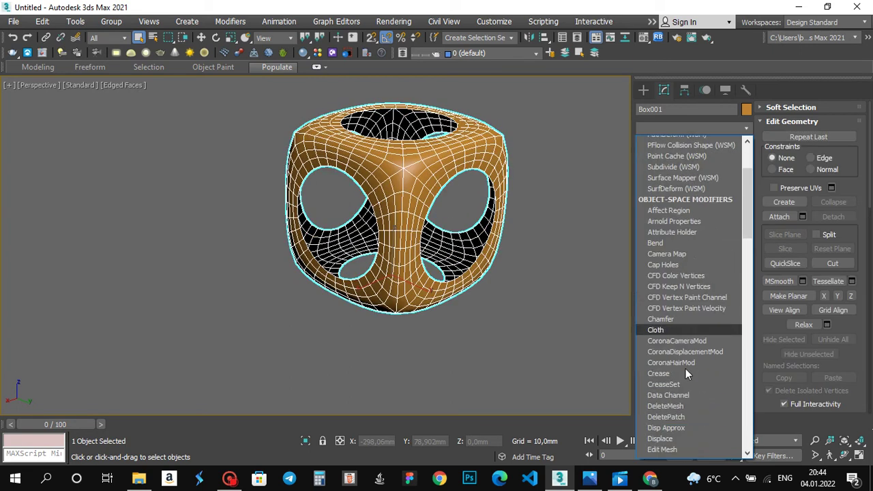
{"action": "scroll", "coordinate": [686, 368], "scroll_direction": "down", "scroll_amount": 10}
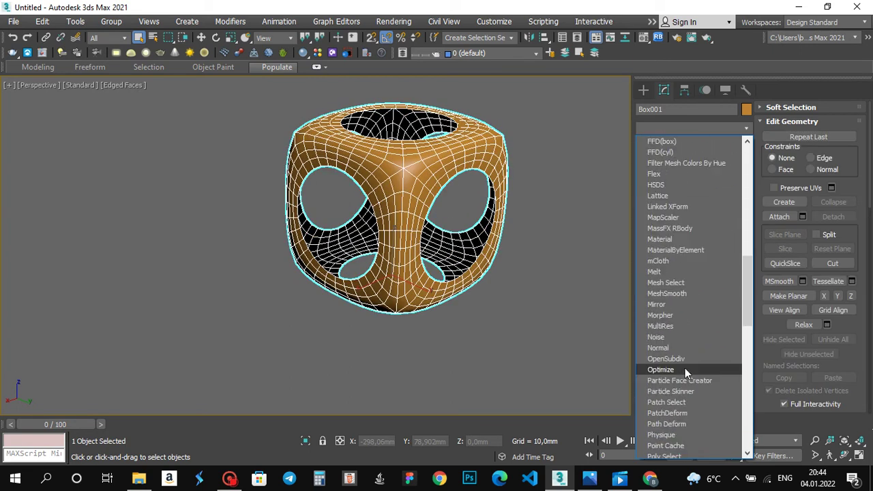
{"action": "scroll", "coordinate": [684, 368], "scroll_direction": "down", "scroll_amount": 3}
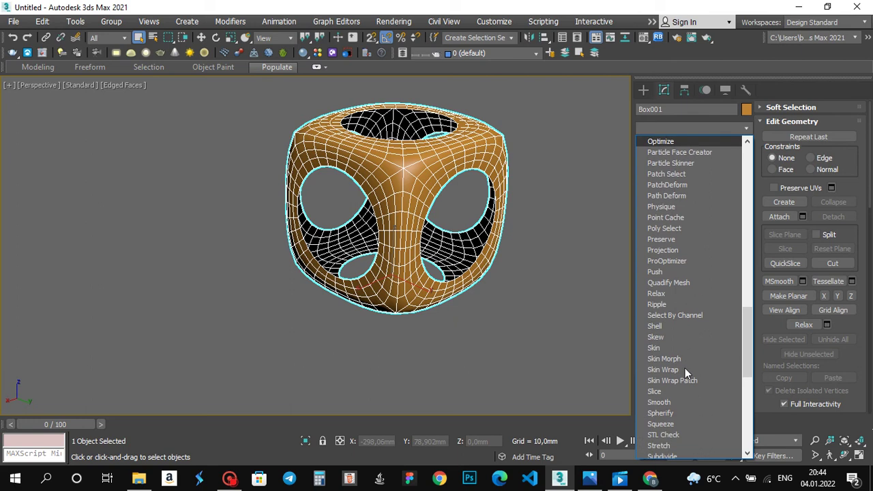
{"action": "left_click", "coordinate": [660, 414]}
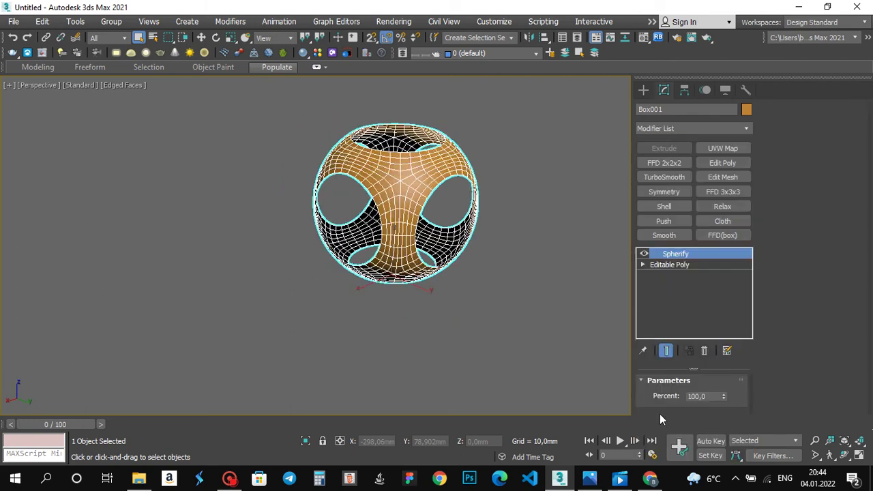
{"action": "right_click", "coordinate": [668, 255]}
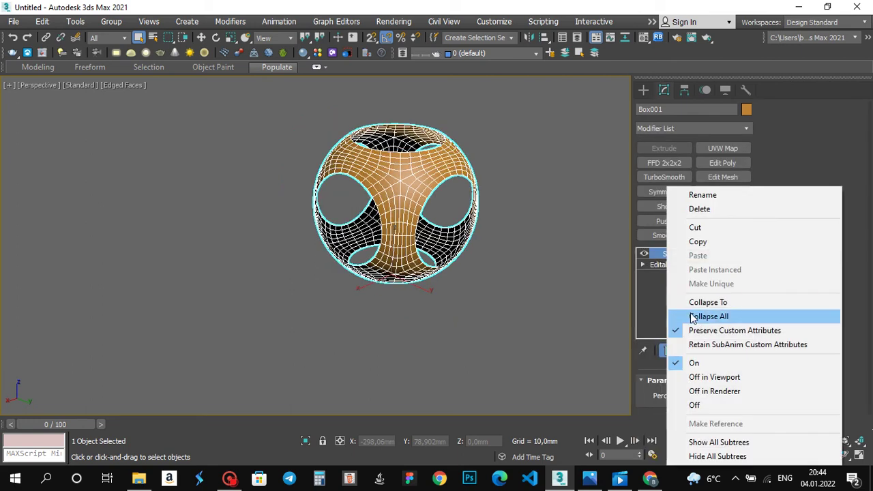
{"action": "left_click", "coordinate": [672, 315]}
Step: Extend the border of the sphere's upper opening upward to about Z 145.8 mm and scale it inward, forming a sloped ring of polygons
{"action": "middle_click_drag", "start_coordinate": [518, 207], "coordinate": [528, 229], "text": "alt"}
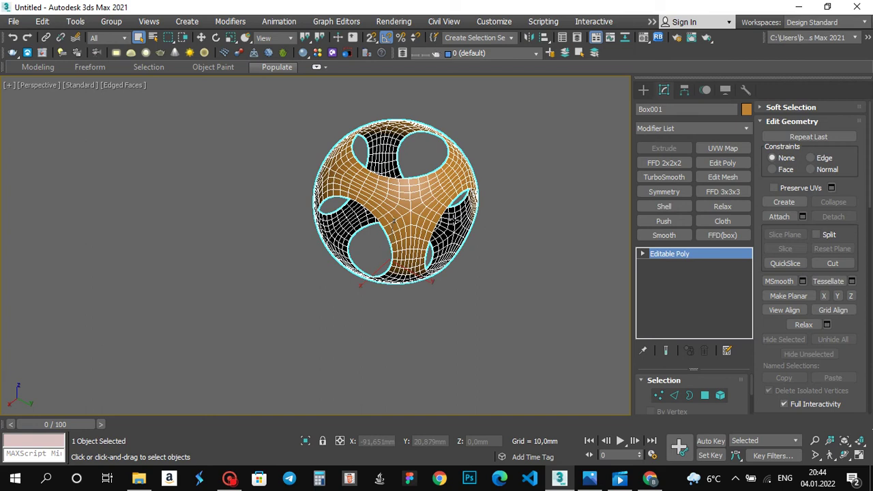
{"action": "key", "text": "3"}
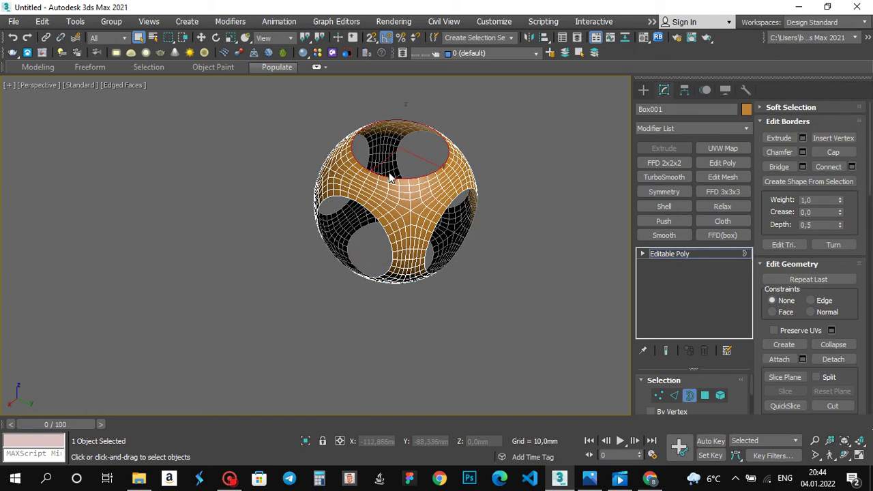
{"action": "scroll", "coordinate": [389, 174], "scroll_direction": "up", "scroll_amount": 5}
{"action": "left_click", "coordinate": [389, 174]}
{"action": "scroll", "coordinate": [389, 173], "scroll_direction": "down", "scroll_amount": 5}
{"action": "key", "text": "w"}
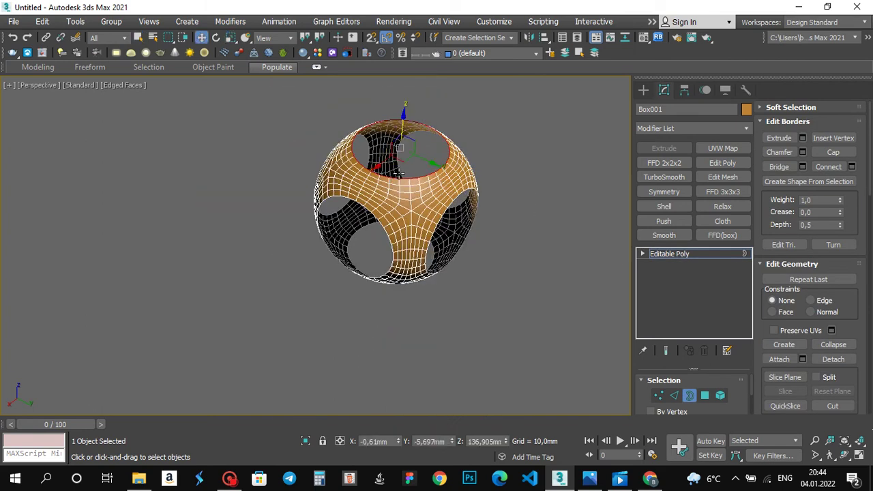
{"action": "middle_click_drag", "start_coordinate": [398, 172], "coordinate": [421, 147], "text": "alt"}
{"action": "left_click_drag", "start_coordinate": [403, 121], "coordinate": [406, 155], "text": "shift"}
{"action": "key", "text": "r"}
{"action": "middle_click_drag", "start_coordinate": [406, 155], "coordinate": [405, 178], "text": "alt"}
Step: Lower the upper opening's extended border to about Z 142.9 mm
{"action": "scroll", "coordinate": [408, 162], "scroll_direction": "up", "scroll_amount": 6}
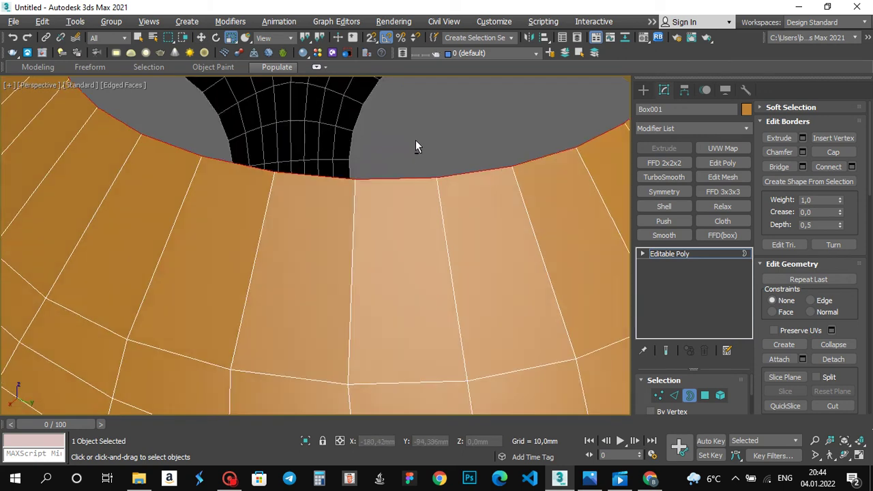
{"action": "scroll", "coordinate": [417, 144], "scroll_direction": "down", "scroll_amount": 5}
{"action": "middle_click_drag", "start_coordinate": [425, 128], "coordinate": [399, 130], "text": "alt"}
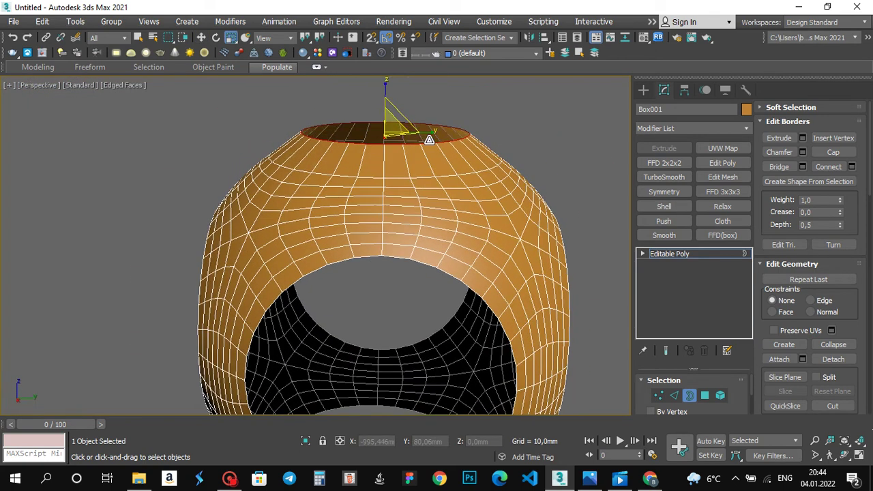
{"action": "key", "text": "w"}
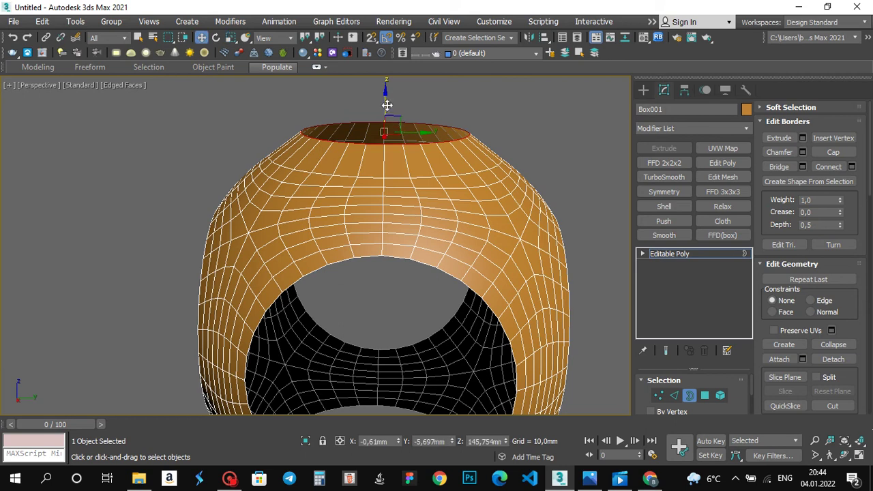
{"action": "left_click_drag", "start_coordinate": [387, 105], "coordinate": [391, 113]}
{"action": "middle_click_drag", "start_coordinate": [425, 140], "coordinate": [456, 225], "text": "alt"}
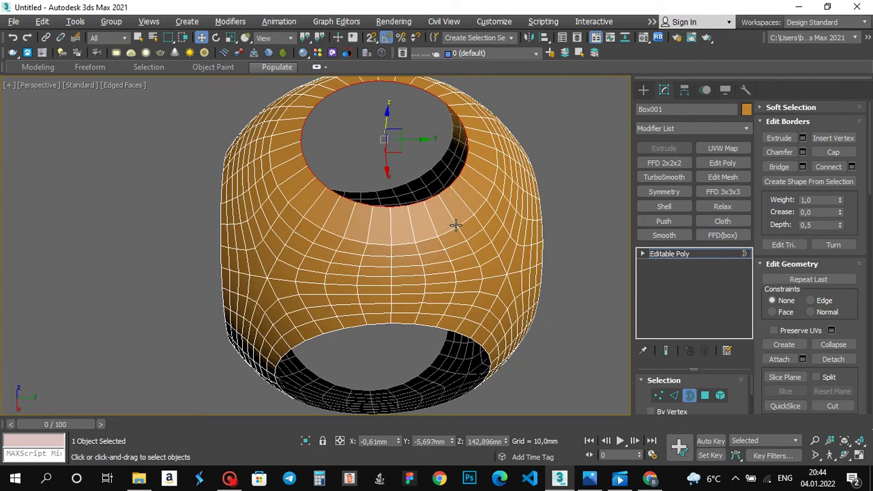
Step: Extend the border inward by scaling to form narrow and wide concentric rings, and cap the remaining hole
{"action": "key", "text": "r"}
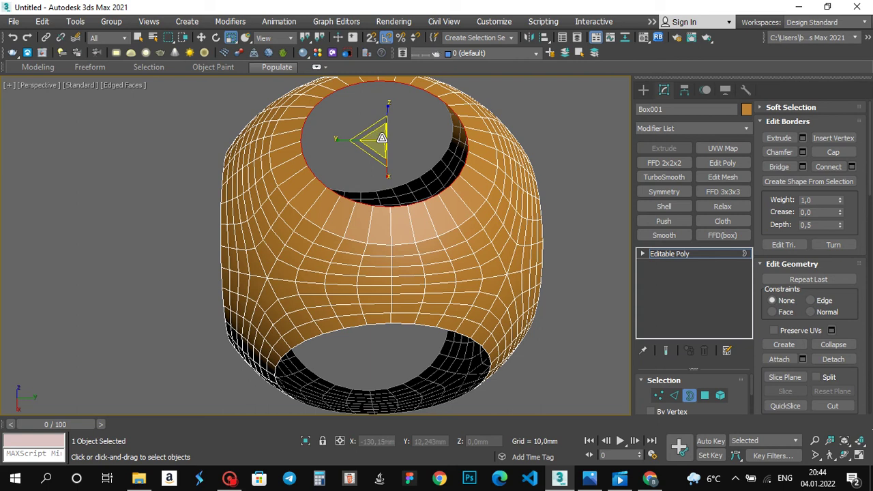
{"action": "left_click_drag", "start_coordinate": [381, 139], "coordinate": [372, 183]}
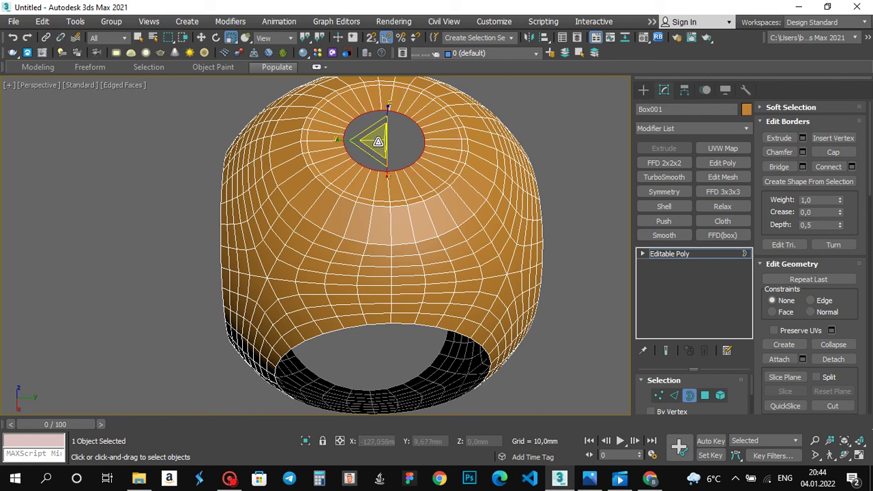
{"action": "left_click", "coordinate": [830, 155]}
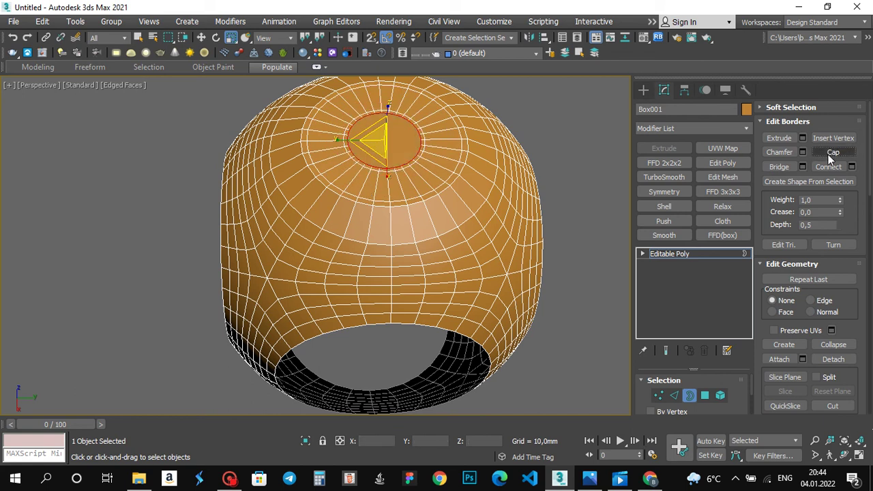
{"action": "left_click", "coordinate": [123, 187]}
Step: Select the closing ring and cap polygons in the Front view and detach them as a separate object
{"action": "middle_click_drag", "start_coordinate": [240, 177], "coordinate": [280, 194], "text": "alt"}
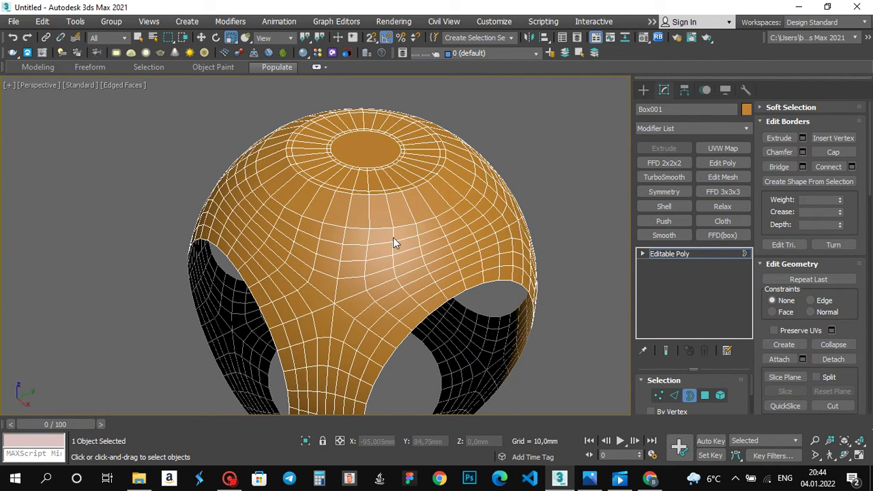
{"action": "key", "text": "2"}
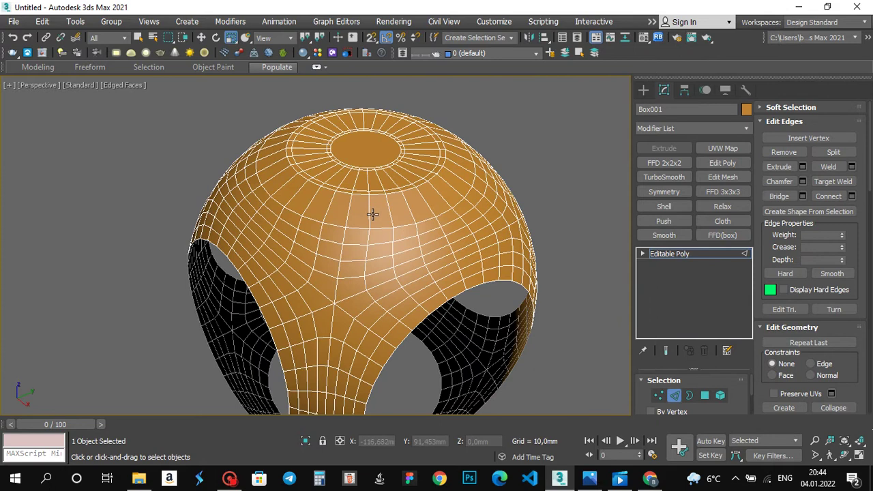
{"action": "key", "text": "f"}
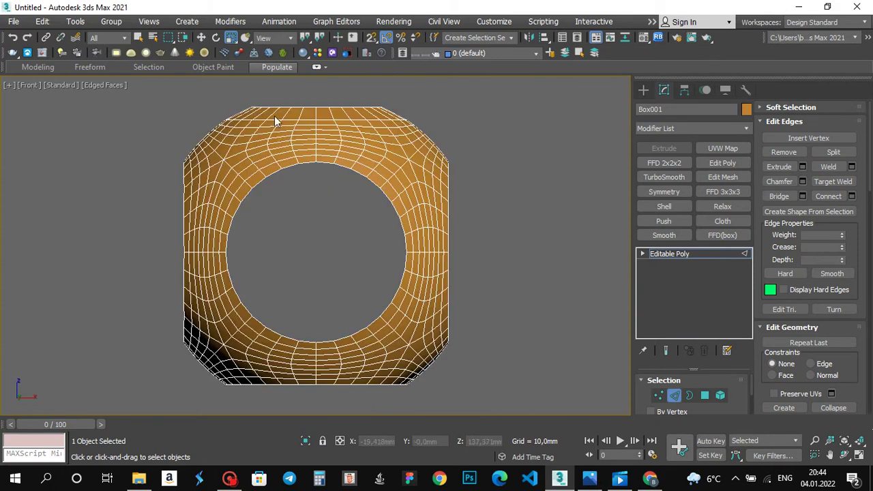
{"action": "key", "text": "4"}
{"action": "left_click_drag", "start_coordinate": [393, 120], "coordinate": [394, 121]}
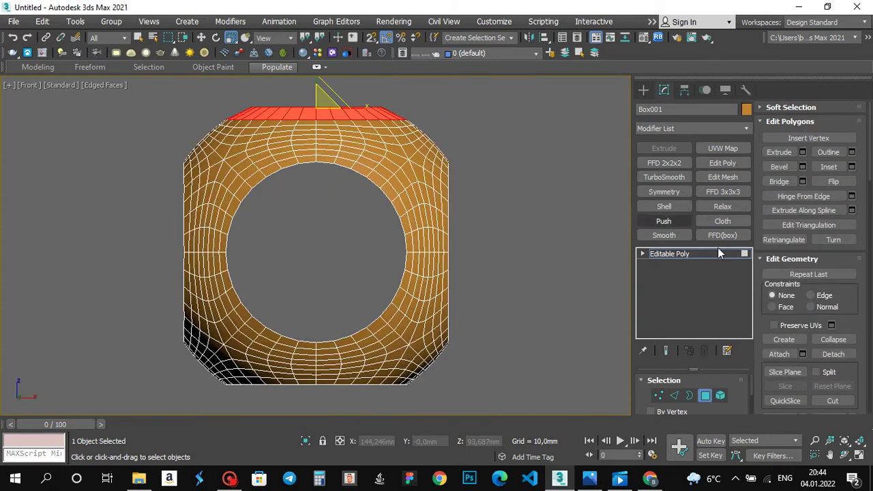
{"action": "left_click", "coordinate": [827, 351]}
{"action": "left_click", "coordinate": [477, 244]}
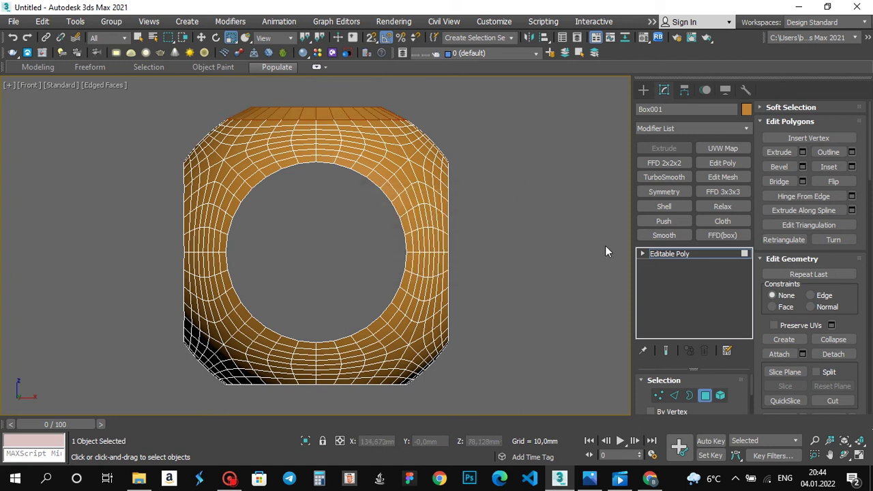
{"action": "key", "text": "4"}
Step: Extend the detached lid's outer border inward on its underside with scaled rings, and cap the remaining hole
{"action": "scroll", "coordinate": [504, 155], "scroll_direction": "down", "scroll_amount": 2}
{"action": "middle_click_drag", "start_coordinate": [504, 154], "coordinate": [498, 224], "text": "alt"}
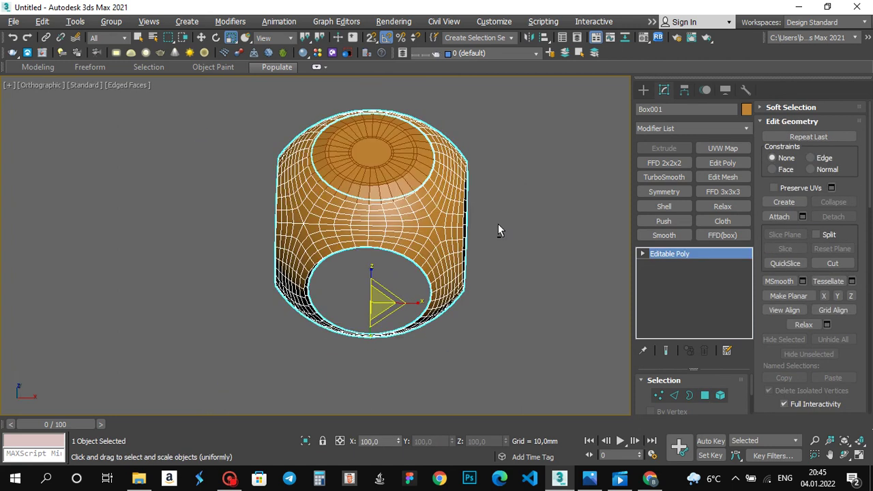
{"action": "key", "text": "p"}
{"action": "scroll", "coordinate": [465, 225], "scroll_direction": "up", "scroll_amount": 2}
{"action": "left_click", "coordinate": [334, 182]}
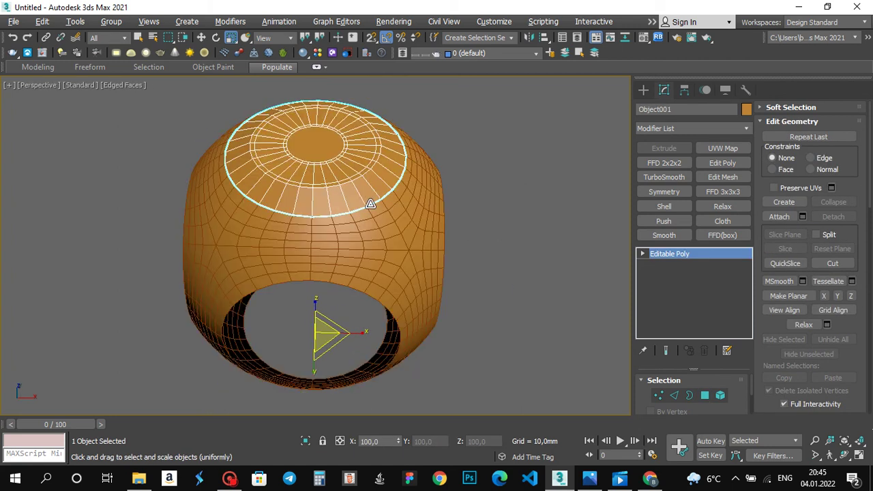
{"action": "middle_click_drag", "start_coordinate": [370, 201], "coordinate": [254, 170], "text": "alt"}
{"action": "key", "text": "3"}
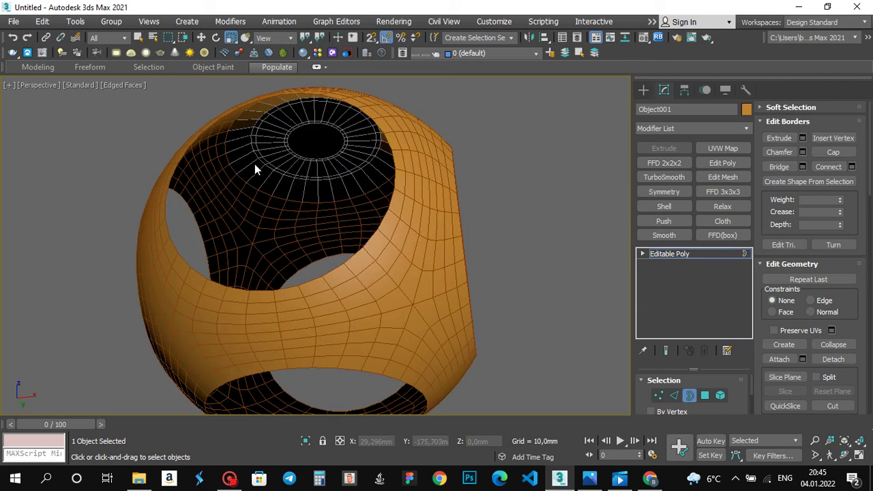
{"action": "left_click", "coordinate": [234, 170]}
{"action": "left_click_drag", "start_coordinate": [319, 155], "coordinate": [323, 192], "text": "shift"}
{"action": "left_click_drag", "start_coordinate": [321, 155], "coordinate": [322, 161], "text": "shift"}
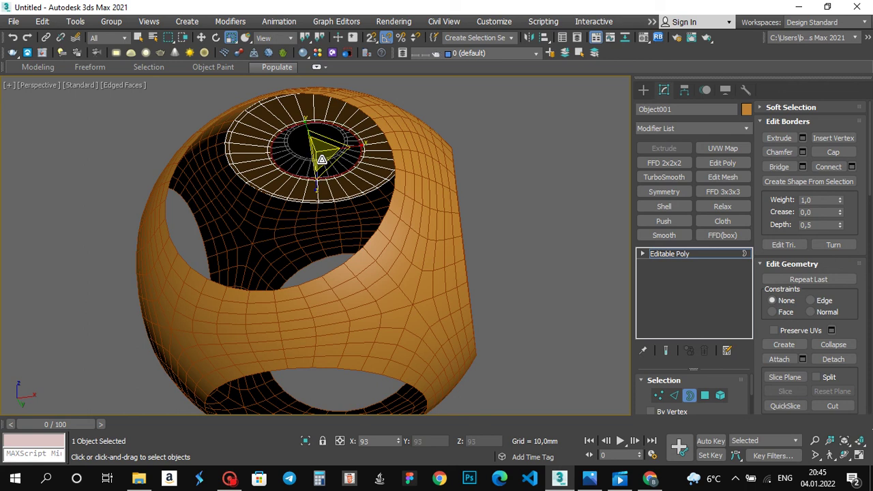
{"action": "left_click", "coordinate": [835, 152]}
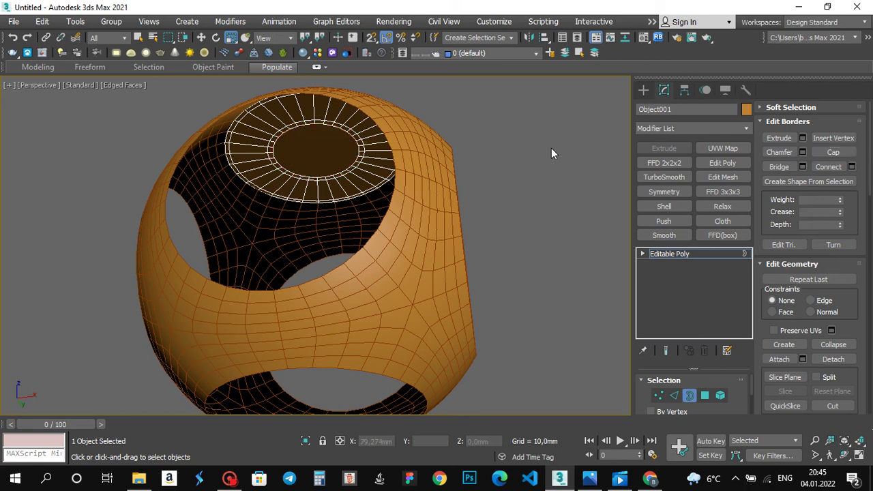
Step: Connect the ring of radial edges on the lid's outer slope with 2 segments and a pinch of 70
{"action": "middle_click_drag", "start_coordinate": [513, 134], "coordinate": [501, 281], "text": "alt"}
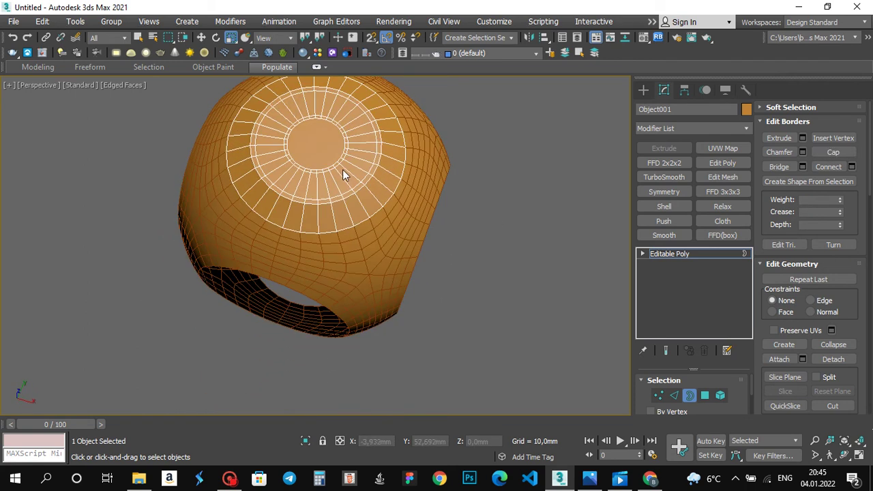
{"action": "key", "text": "2"}
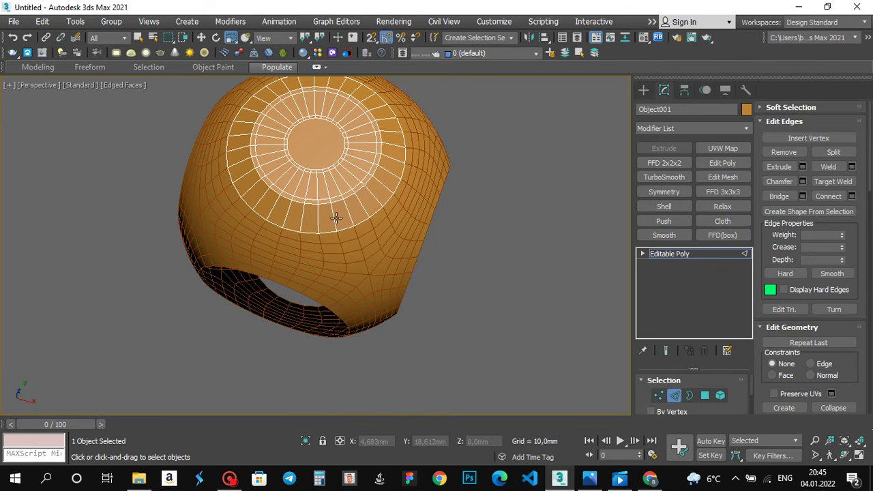
{"action": "left_click", "coordinate": [337, 220]}
{"action": "scroll", "coordinate": [719, 396], "scroll_direction": "down", "scroll_amount": 5}
{"action": "key", "text": "q"}
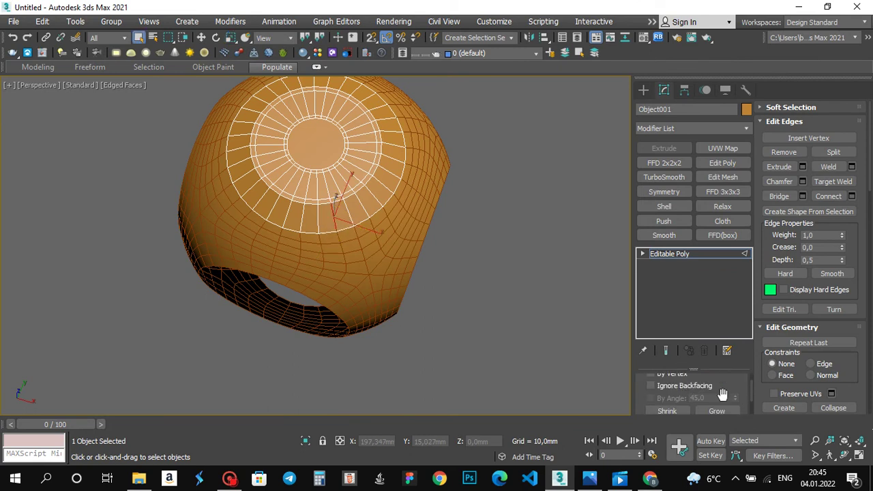
{"action": "left_click", "coordinate": [661, 386]}
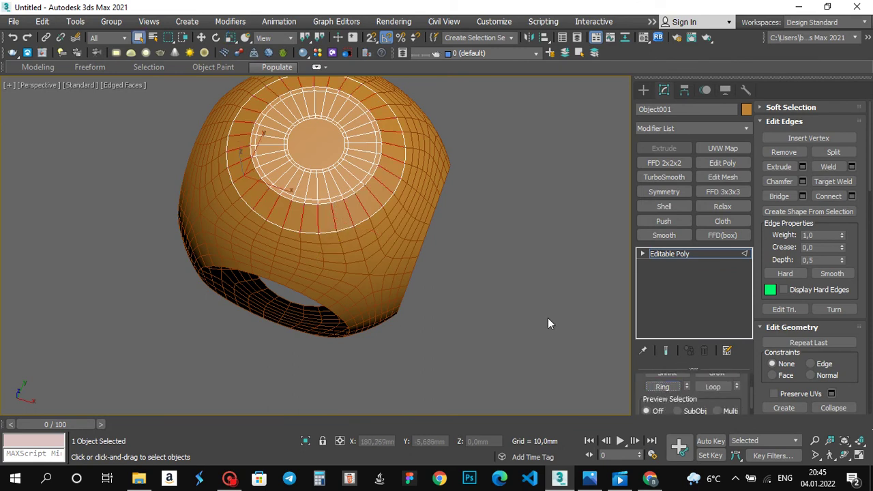
{"action": "left_click", "coordinate": [851, 196]}
{"action": "middle_click_drag", "start_coordinate": [470, 170], "coordinate": [377, 182], "text": "alt"}
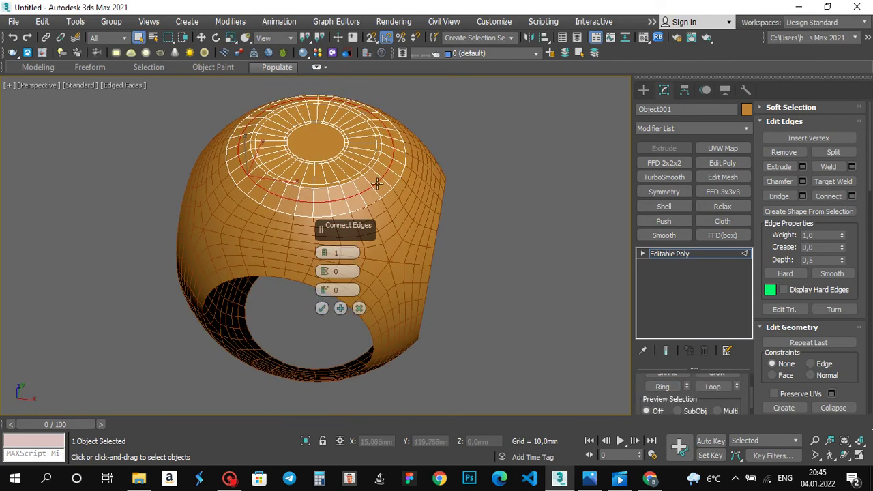
{"action": "scroll", "coordinate": [377, 183], "scroll_direction": "up", "scroll_amount": 3}
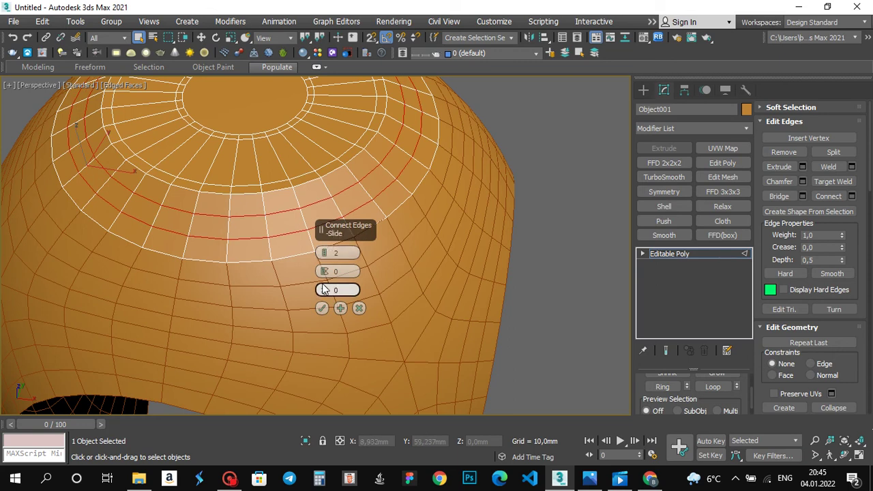
{"action": "left_click_drag", "start_coordinate": [325, 271], "coordinate": [417, 88]}
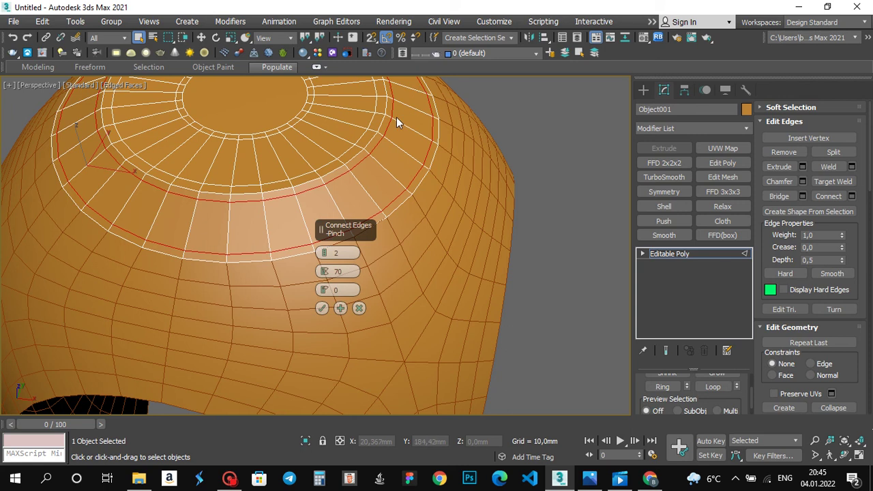
{"action": "left_click", "coordinate": [322, 308]}
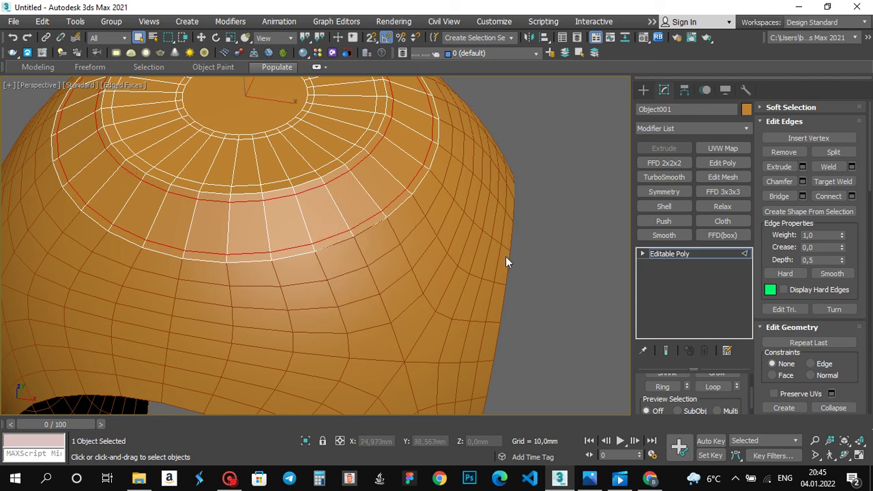
Step: Apply a TurboSmooth modifier to the detached lid
{"action": "left_click", "coordinate": [704, 257]}
{"action": "left_click", "coordinate": [663, 176]}
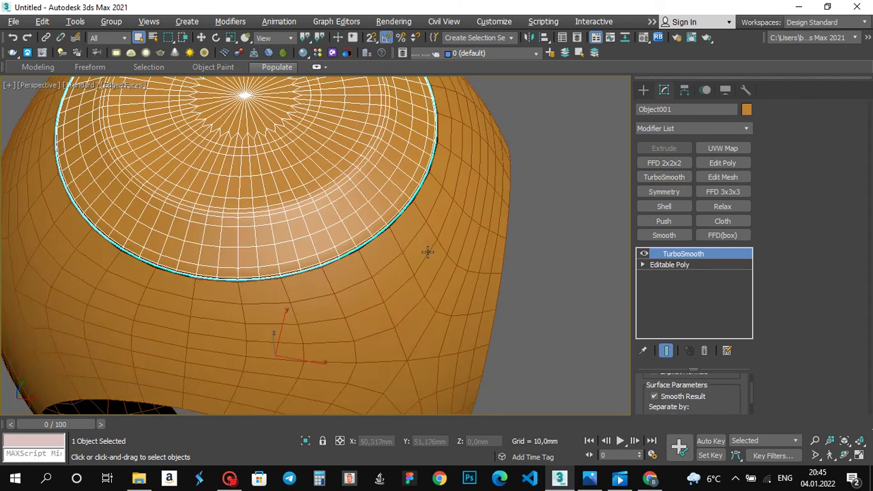
{"action": "middle_click_drag", "start_coordinate": [428, 252], "coordinate": [446, 244], "text": "alt"}
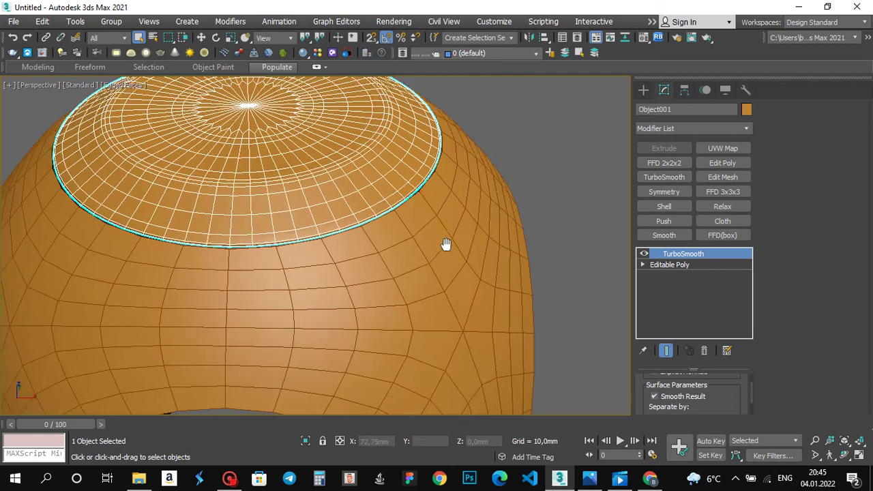
Step: Add an Edit Poly modifier to the lid and select its upper vertices in the Front view, leaving the outer slope rings unselected
{"action": "scroll", "coordinate": [447, 256], "scroll_direction": "down", "scroll_amount": 3}
{"action": "left_click", "coordinate": [721, 163]}
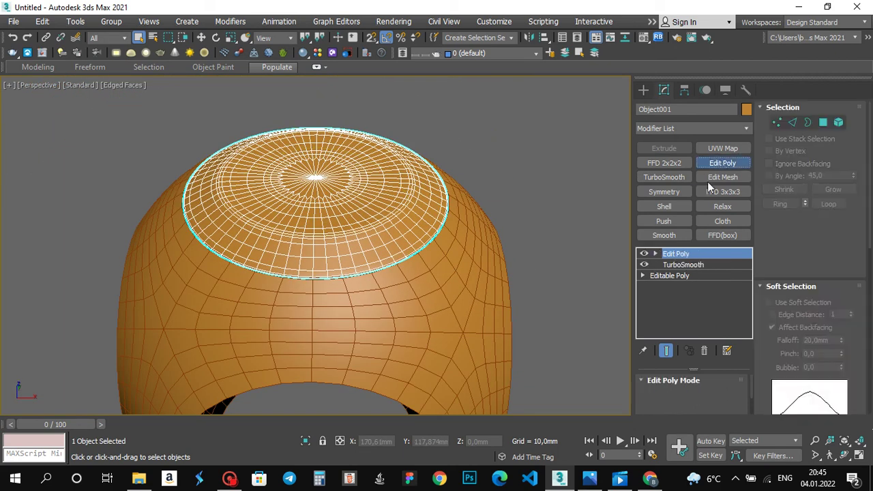
{"action": "key", "text": "1"}
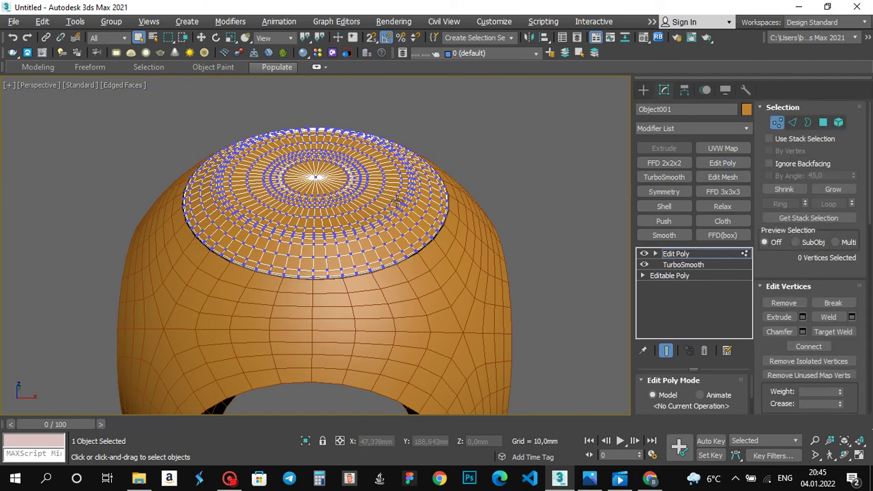
{"action": "key", "text": "f"}
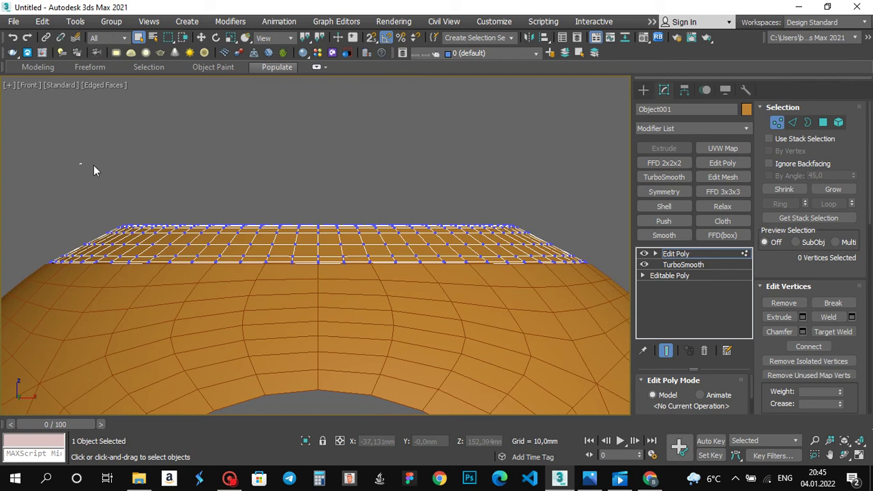
{"action": "left_click_drag", "start_coordinate": [94, 166], "coordinate": [536, 243]}
{"action": "middle_click_drag", "start_coordinate": [382, 196], "coordinate": [409, 247], "text": "alt"}
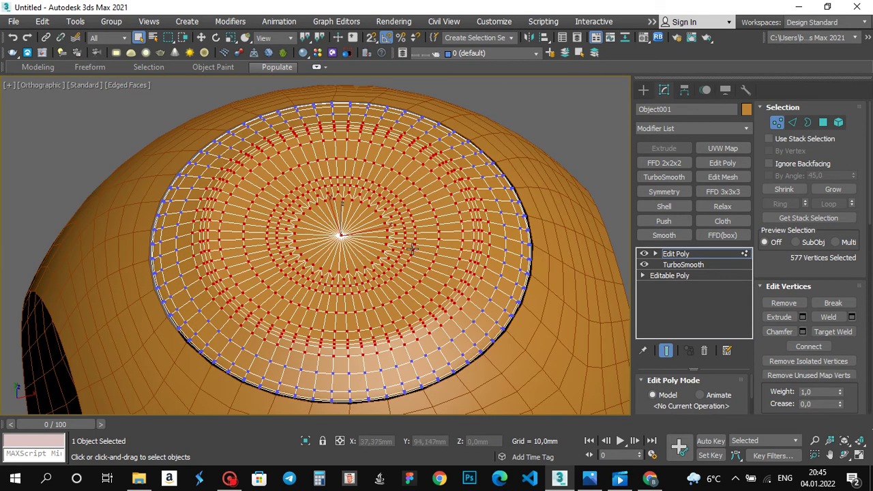
Step: Apply a Relax modifier to the selected lid vertices with a relax value of 1,0 and 7 iterations
{"action": "left_click", "coordinate": [727, 207]}
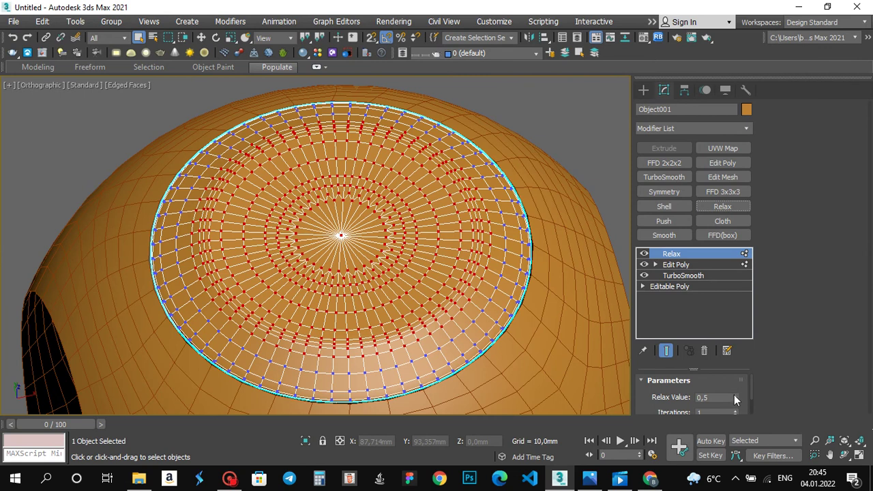
{"action": "left_click_drag", "start_coordinate": [735, 398], "coordinate": [758, 276]}
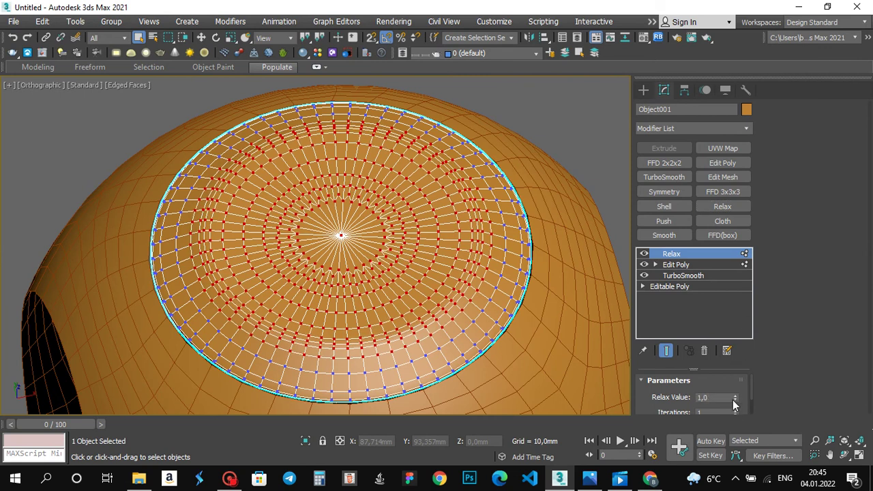
{"action": "scroll", "coordinate": [734, 405], "scroll_direction": "down", "scroll_amount": 1}
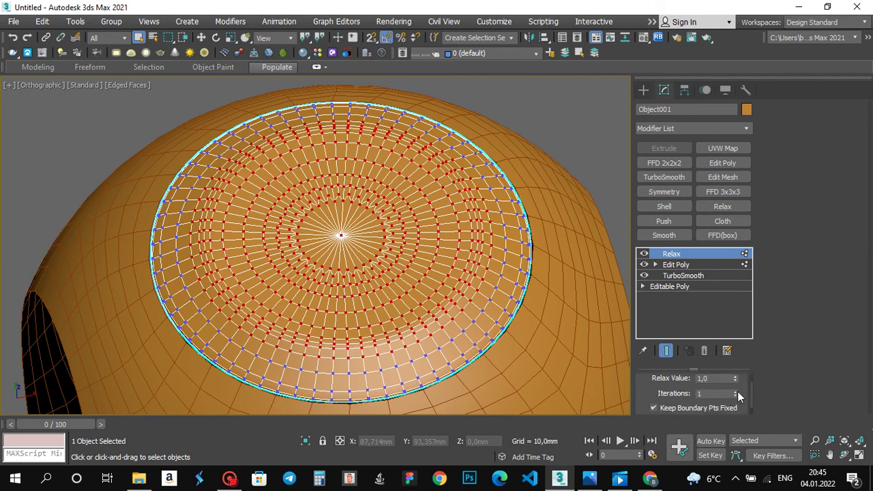
{"action": "left_click", "coordinate": [735, 391]}
{"action": "left_click", "coordinate": [736, 391]}
{"action": "left_click", "coordinate": [735, 393]}
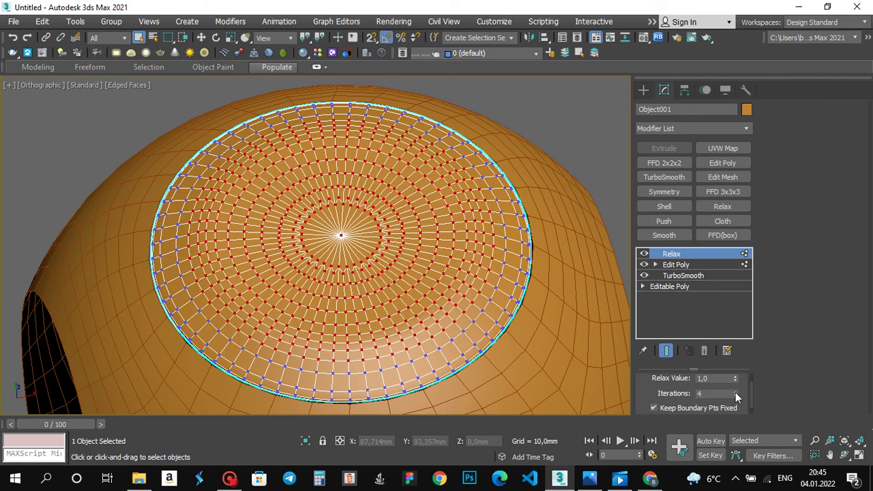
{"action": "left_click", "coordinate": [736, 393]}
{"action": "left_click", "coordinate": [736, 393]}
{"action": "left_click", "coordinate": [736, 393]}
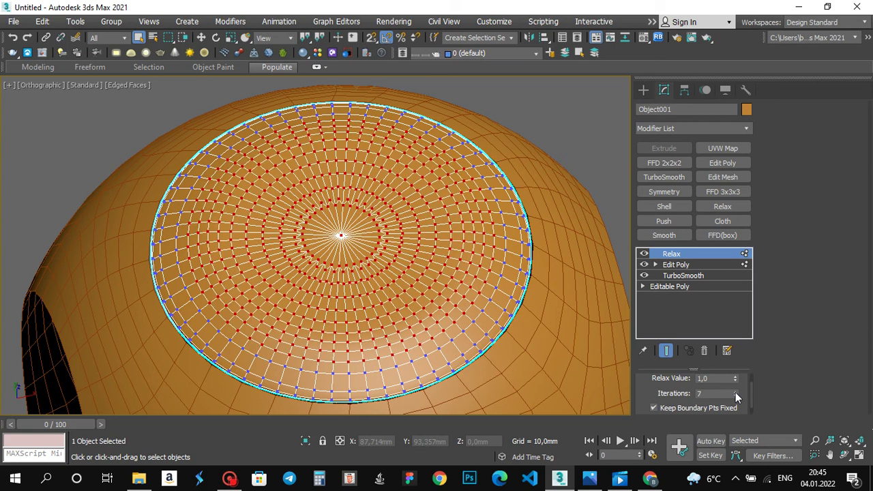
Step: Collapse the lid's whole modifier stack into an Editable Poly and deselect the lid
{"action": "right_click", "coordinate": [674, 254]}
{"action": "left_click", "coordinate": [698, 315]}
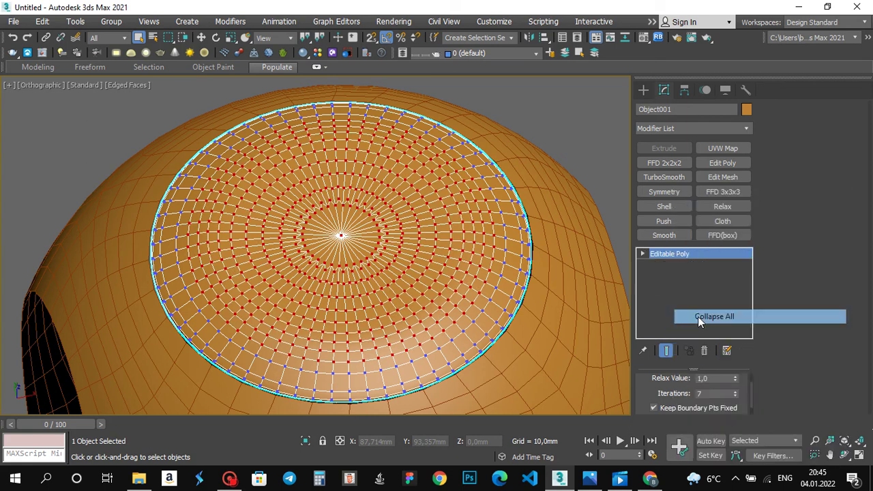
{"action": "left_click", "coordinate": [592, 136]}
Step: Examine the relaxed lid's surface and its fit in the body's round opening, close up and from farther away
{"action": "scroll", "coordinate": [564, 162], "scroll_direction": "down", "scroll_amount": 2}
{"action": "middle_click_drag", "start_coordinate": [549, 181], "coordinate": [549, 261], "text": "alt"}
{"action": "scroll", "coordinate": [538, 244], "scroll_direction": "down", "scroll_amount": 2}
{"action": "middle_click_drag", "start_coordinate": [549, 262], "coordinate": [516, 184]}
{"action": "left_click", "coordinate": [439, 297]}
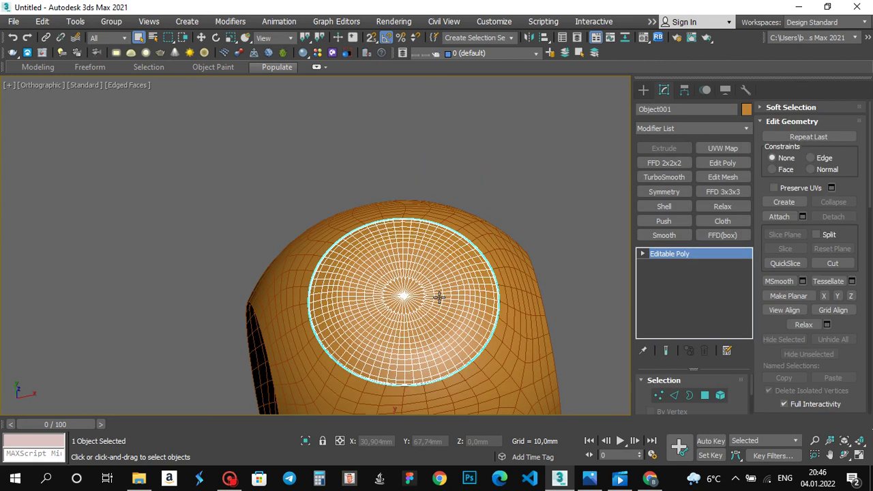
{"action": "left_click", "coordinate": [580, 171]}
{"action": "scroll", "coordinate": [446, 382], "scroll_direction": "up", "scroll_amount": 3}
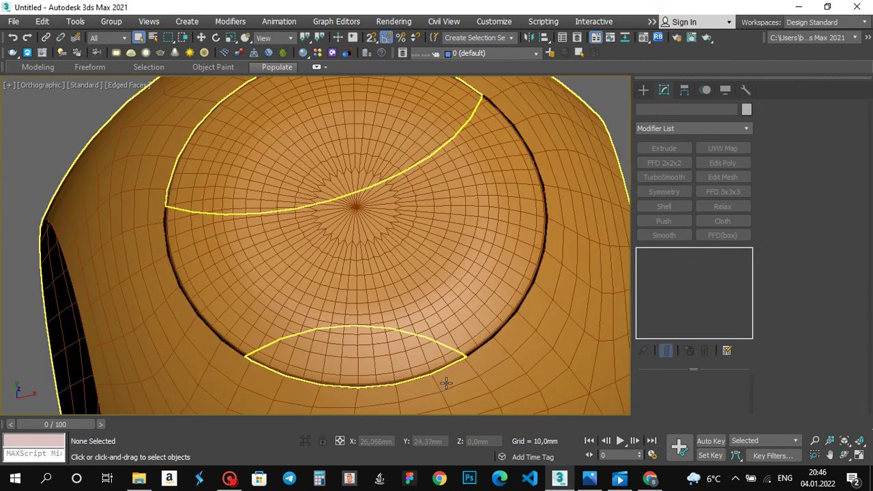
{"action": "scroll", "coordinate": [445, 383], "scroll_direction": "down", "scroll_amount": 4}
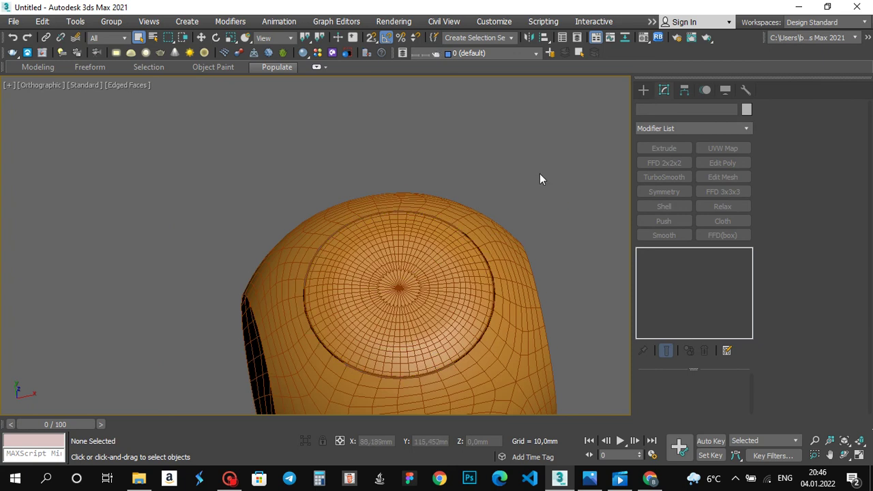
{"action": "scroll", "coordinate": [556, 275], "scroll_direction": "down", "scroll_amount": 1}
{"action": "scroll", "coordinate": [556, 274], "scroll_direction": "down", "scroll_amount": 2}
{"action": "left_click", "coordinate": [473, 174]}
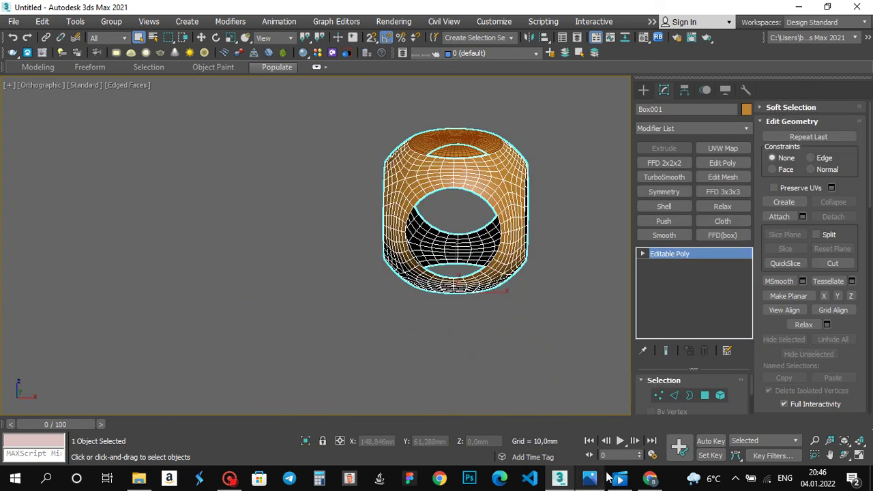
{"action": "middle_click_drag", "start_coordinate": [526, 244], "coordinate": [440, 308]}
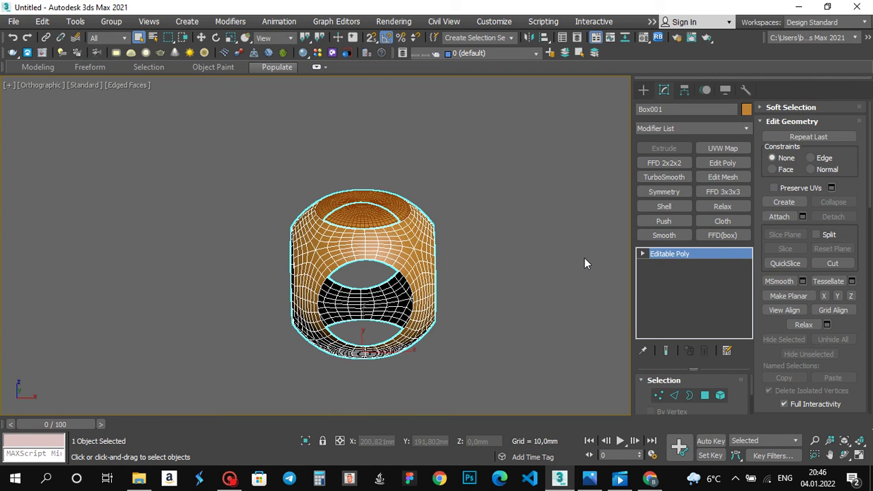
{"action": "left_click", "coordinate": [498, 258]}
Step: Change the lid's object color to dark red from the 3ds Max palette
{"action": "left_click", "coordinate": [388, 210]}
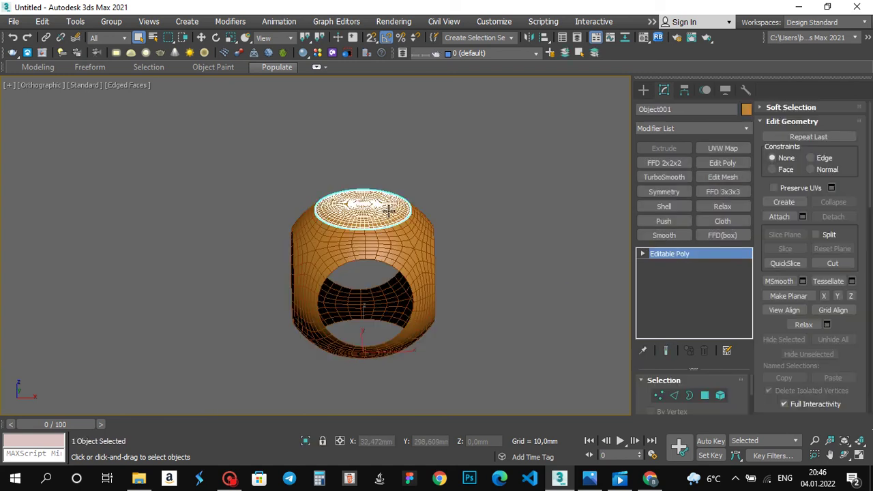
{"action": "left_click", "coordinate": [746, 110]}
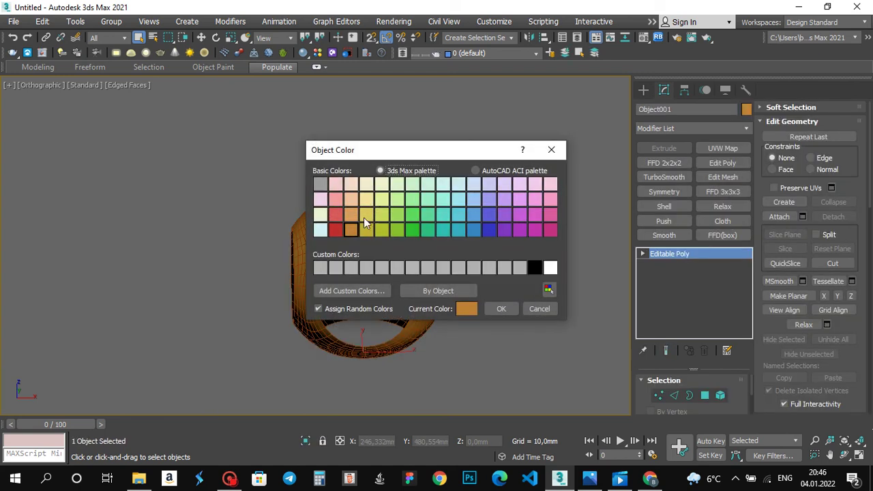
{"action": "left_click", "coordinate": [343, 229]}
{"action": "left_click", "coordinate": [501, 308]}
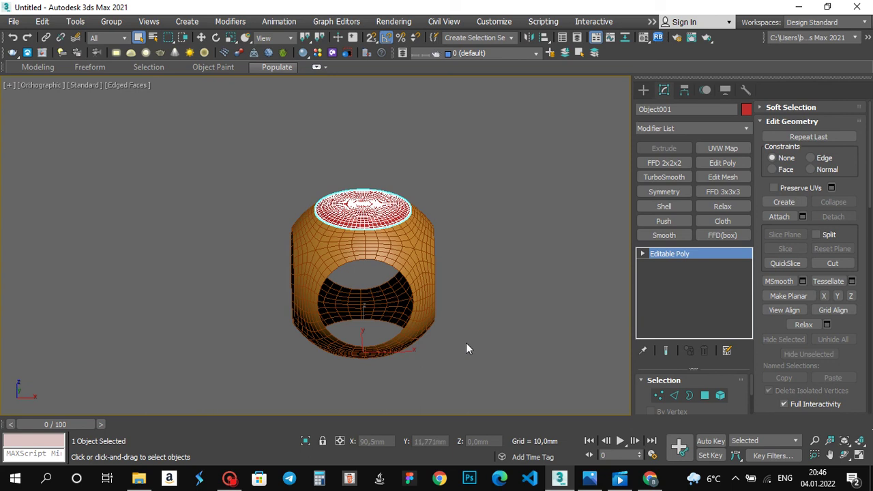
Step: Change the hollow body's object color to white and deselect it
{"action": "left_click", "coordinate": [466, 342]}
{"action": "left_click", "coordinate": [414, 273]}
{"action": "left_click", "coordinate": [746, 110]}
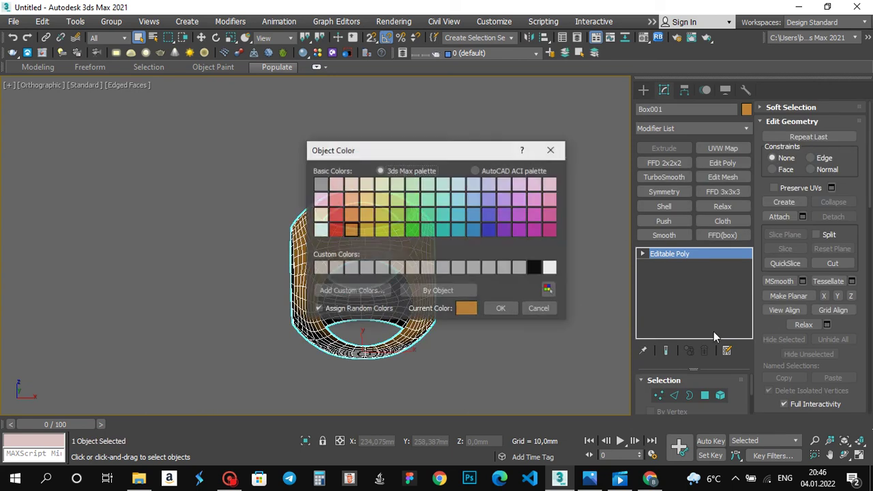
{"action": "left_click", "coordinate": [545, 266]}
{"action": "left_click", "coordinate": [502, 309]}
{"action": "left_click", "coordinate": [532, 266]}
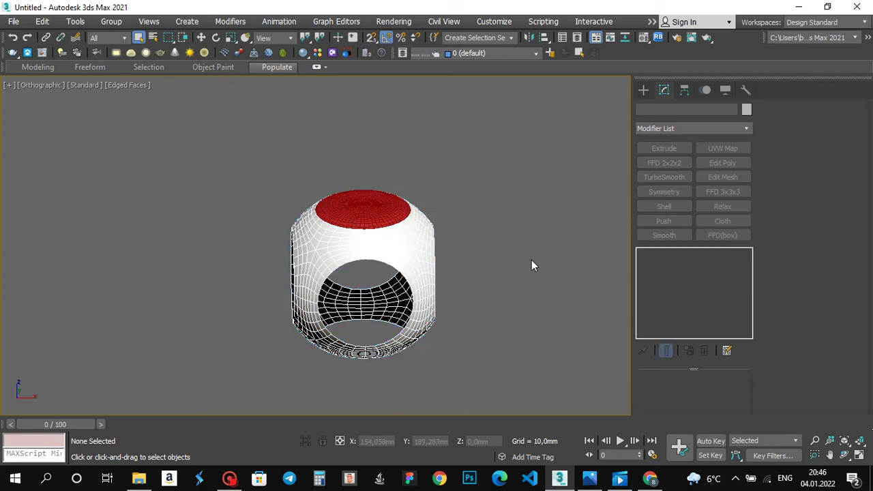
Step: Turn off the edged-faces display to show the body and lid in plain default shading, with nothing selected
{"action": "key", "text": "F4"}
{"action": "mouse_move", "coordinate": [504, 206]}
{"action": "middle_mouse_down", "text": "alt"}
{"action": "mouse_move", "coordinate": [522, 210]}
{"action": "mouse_move", "coordinate": [488, 229]}
{"action": "middle_mouse_up", "text": "alt"}
{"action": "mouse_move", "coordinate": [489, 230]}
{"action": "left_mouse_down"}
{"action": "mouse_move", "coordinate": [478, 236]}
{"action": "mouse_move", "coordinate": [486, 233]}
{"action": "left_mouse_up"}
{"action": "middle_click_drag", "start_coordinate": [493, 234], "coordinate": [355, 218]}
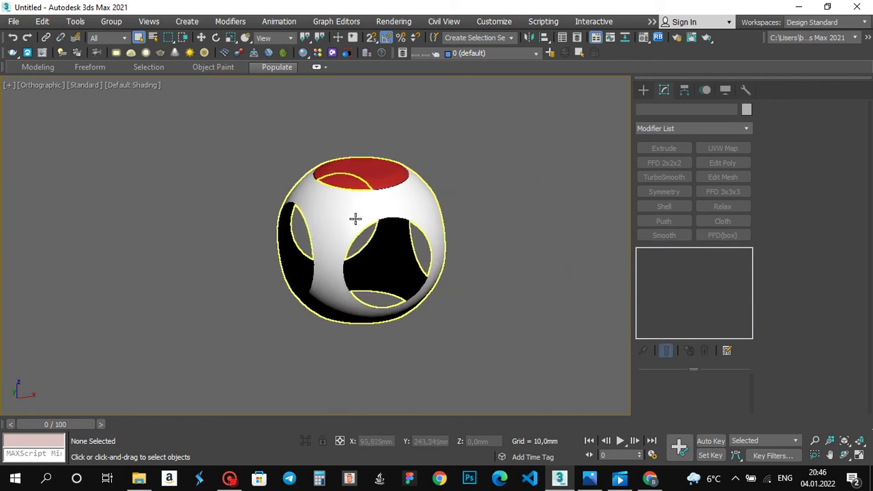
{"action": "left_click_drag", "start_coordinate": [218, 322], "coordinate": [361, 210]}
{"action": "key", "text": "w"}
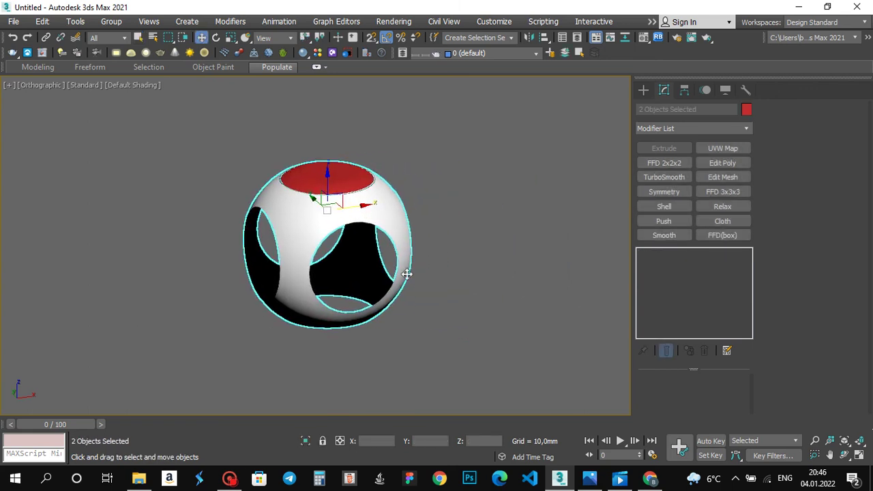
{"action": "left_click", "coordinate": [430, 276]}
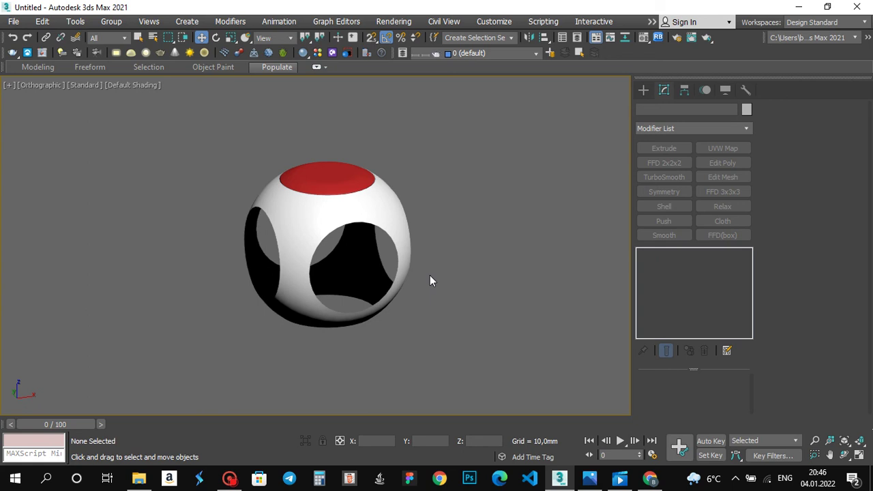
Step: Open the Save File As dialog for the untitled scene
{"action": "key", "text": "ctrl+s"}
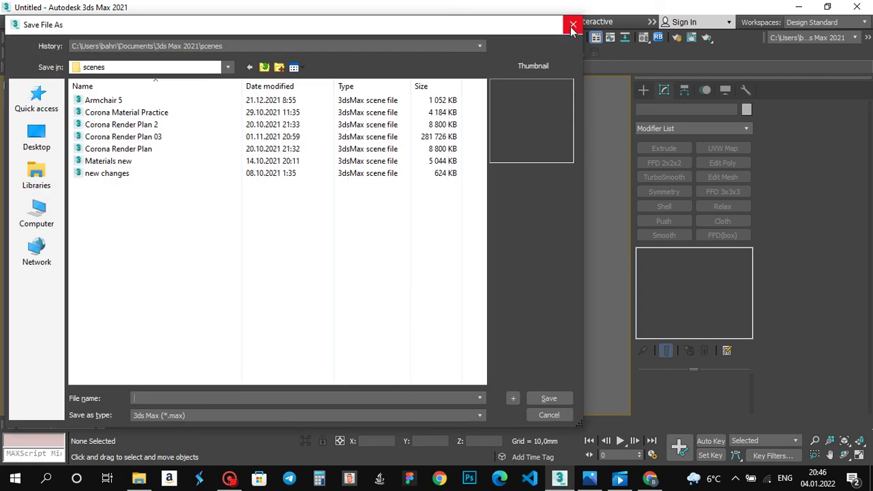